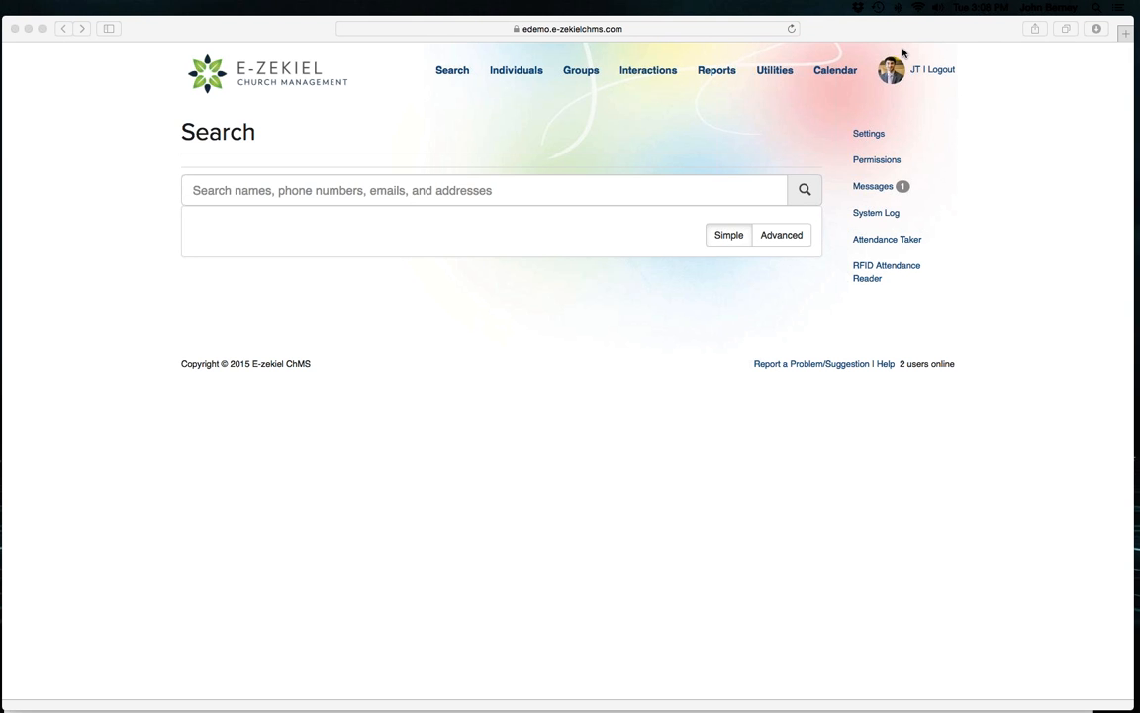
Open the Roles list in the permissions settings and review the existing roles and the people assigned to them.
left_click(870, 161)
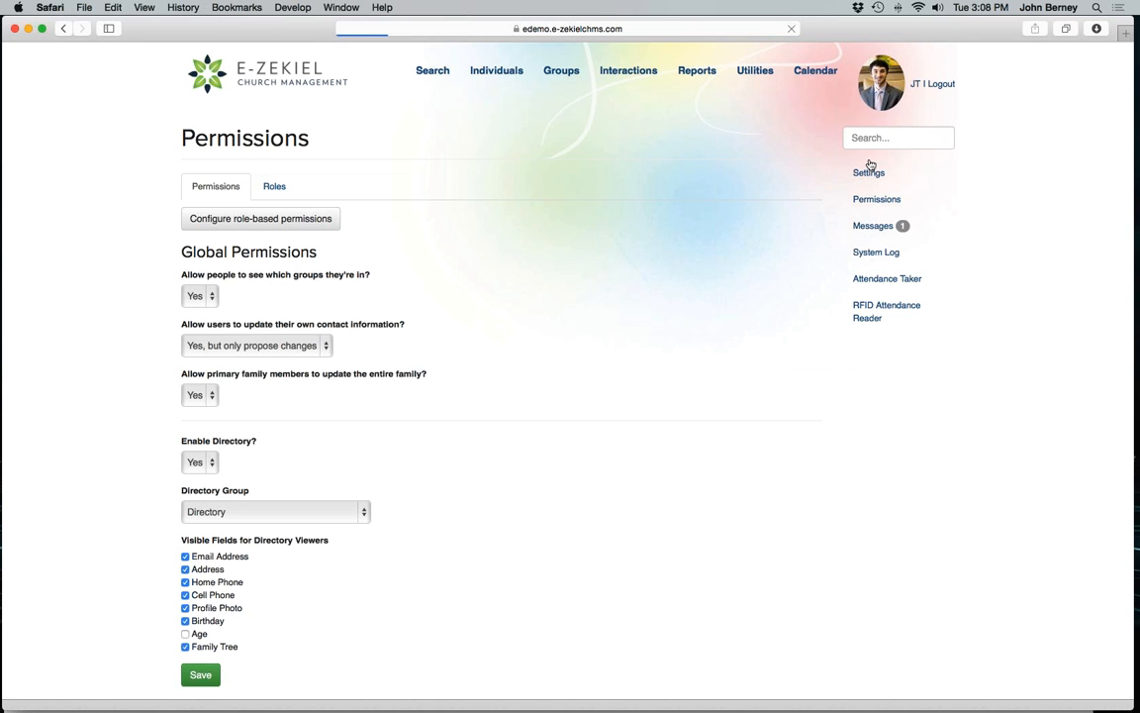
left_click(275, 180)
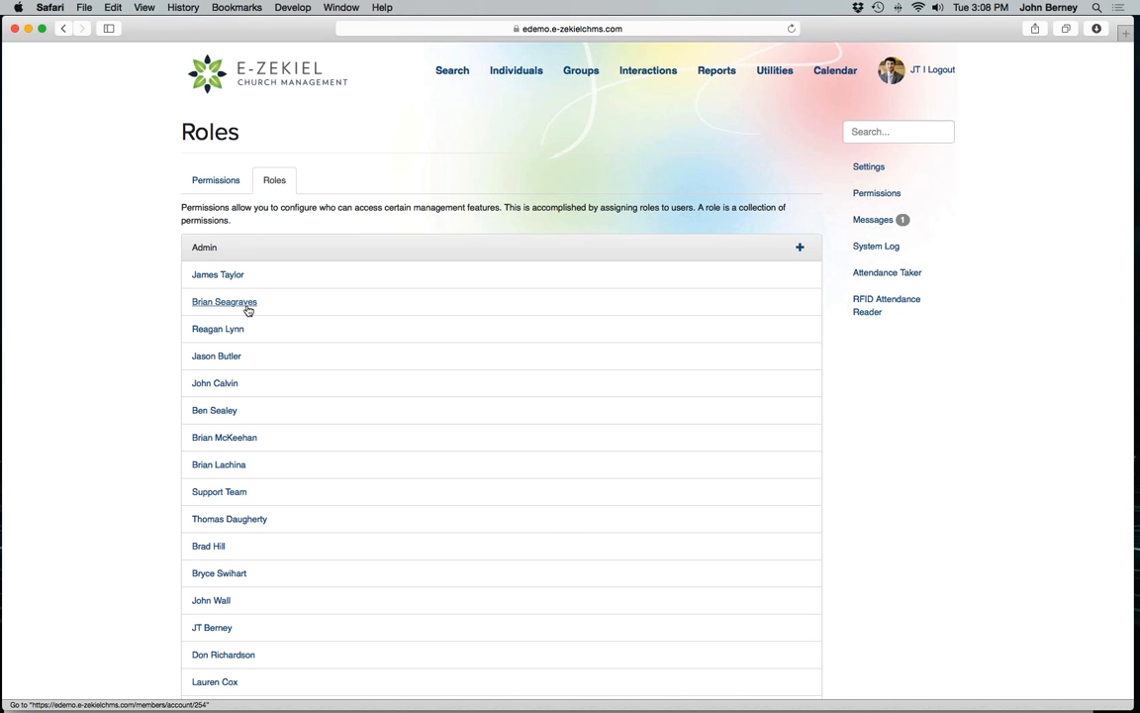
scroll(248, 310, "down", 1)
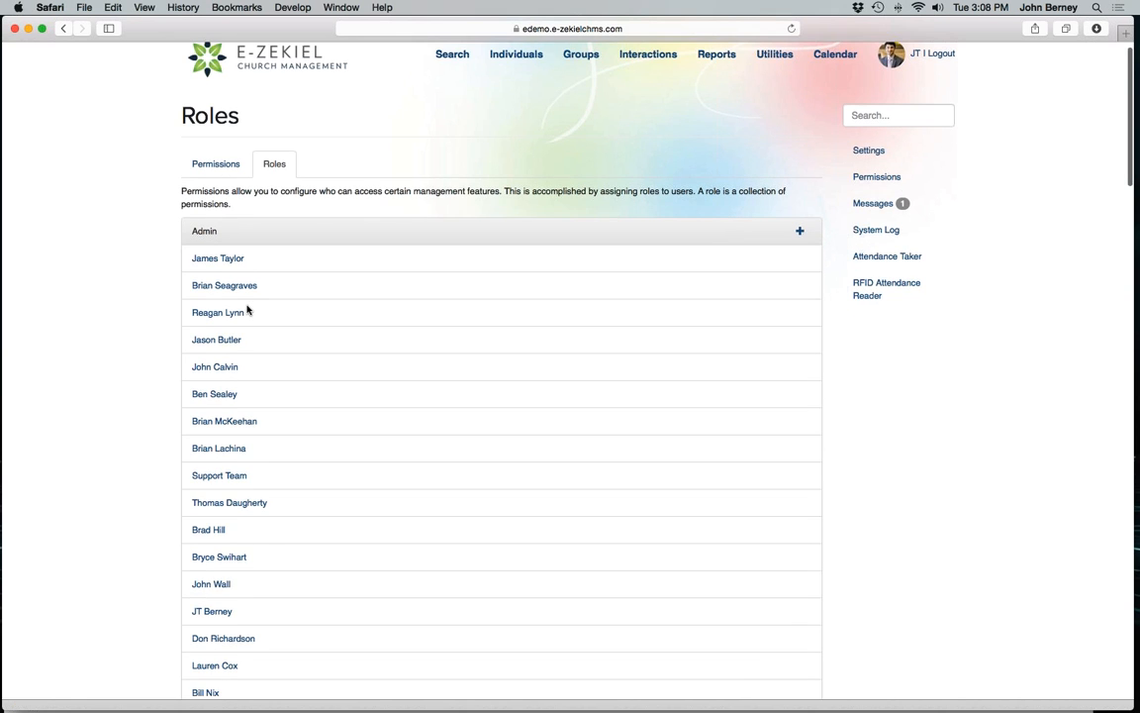
scroll(248, 310, "down", 4)
scroll(248, 310, "down", 2)
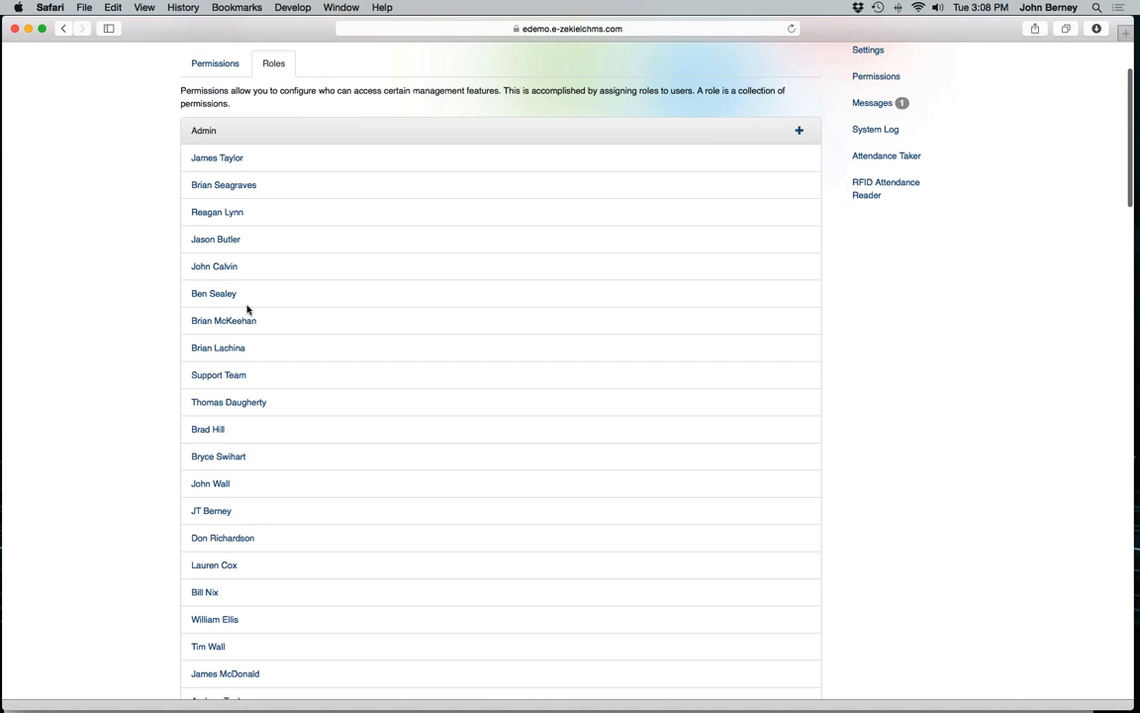
scroll(248, 310, "down", 12)
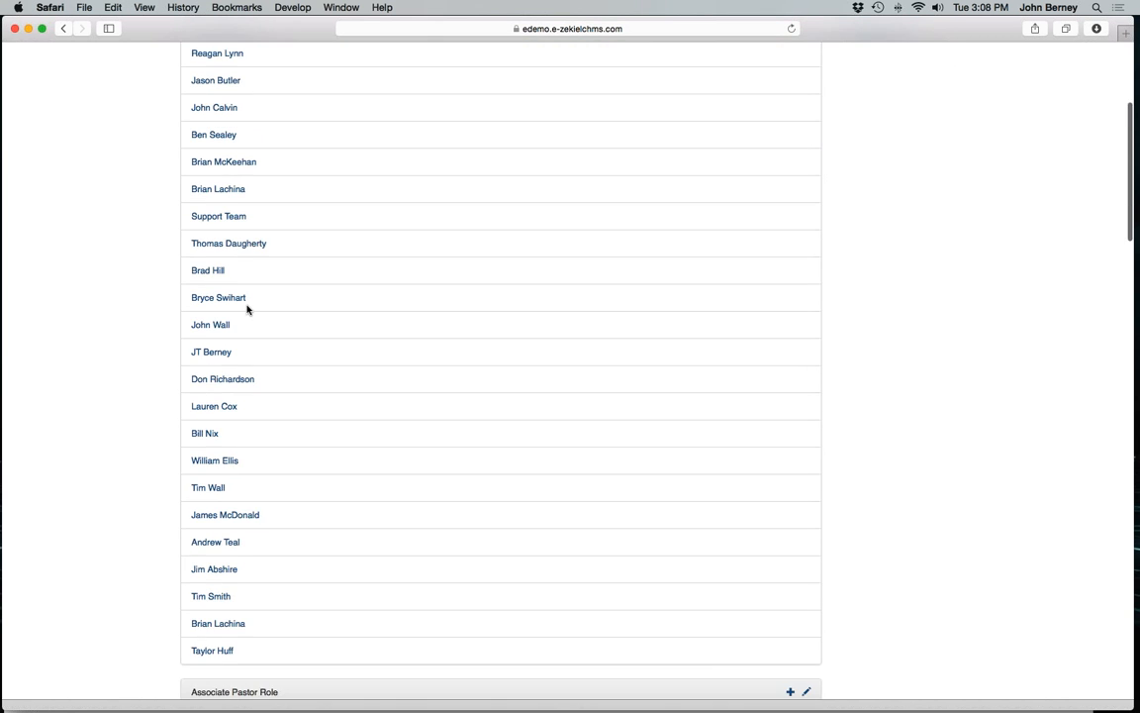
scroll(248, 310, "down", 3)
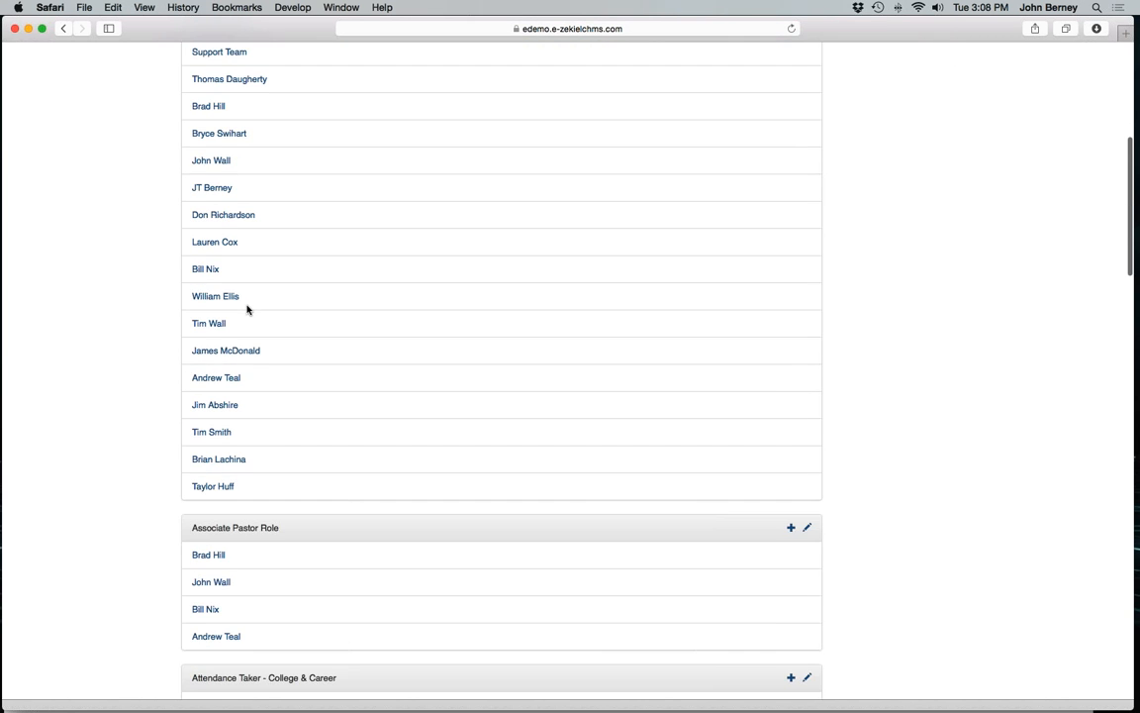
scroll(247, 310, "down", 2)
scroll(247, 310, "down", 2)
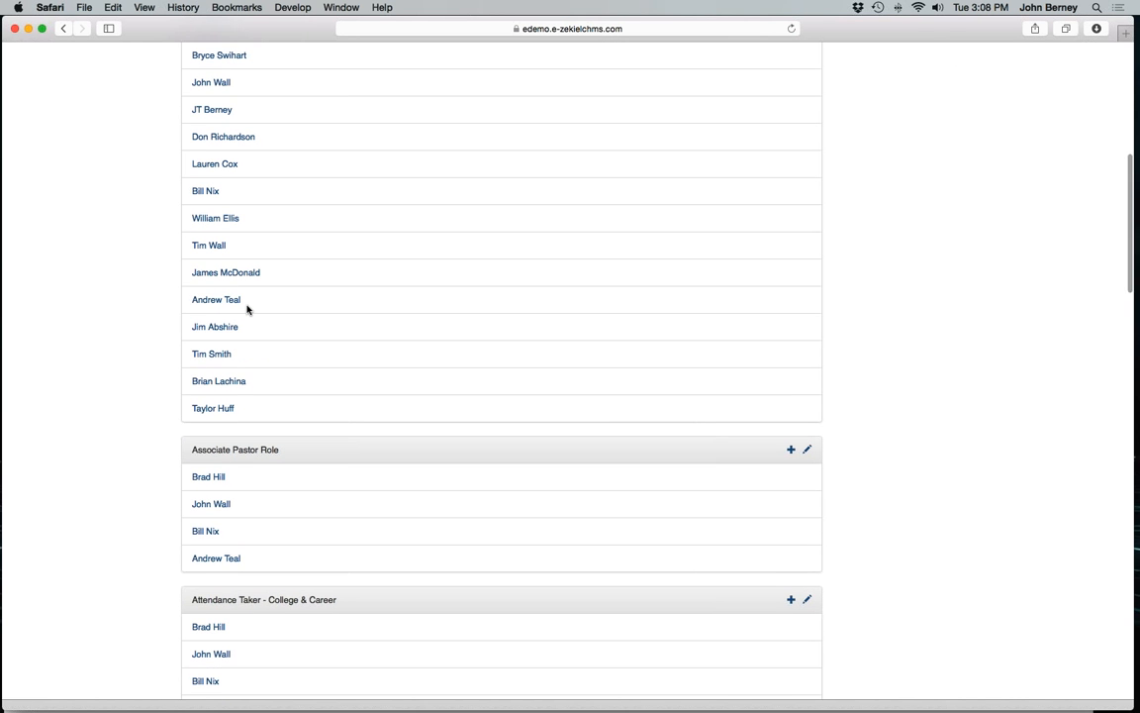
scroll(248, 309, "down", 1)
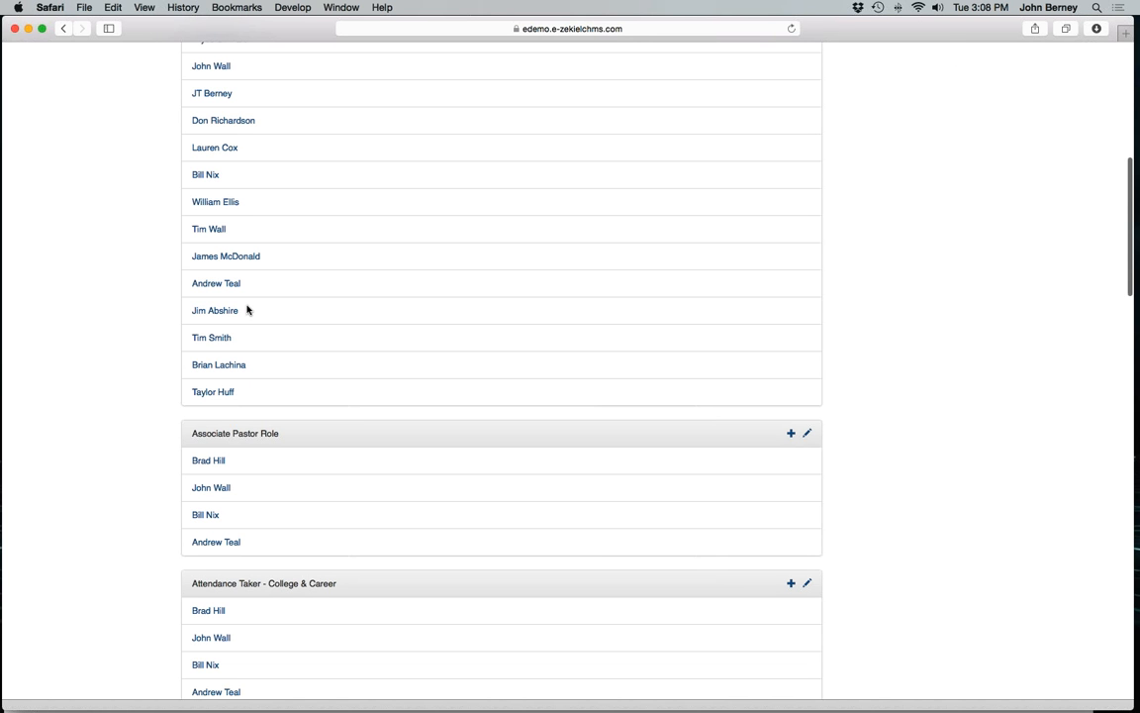
scroll(248, 309, "down", 1)
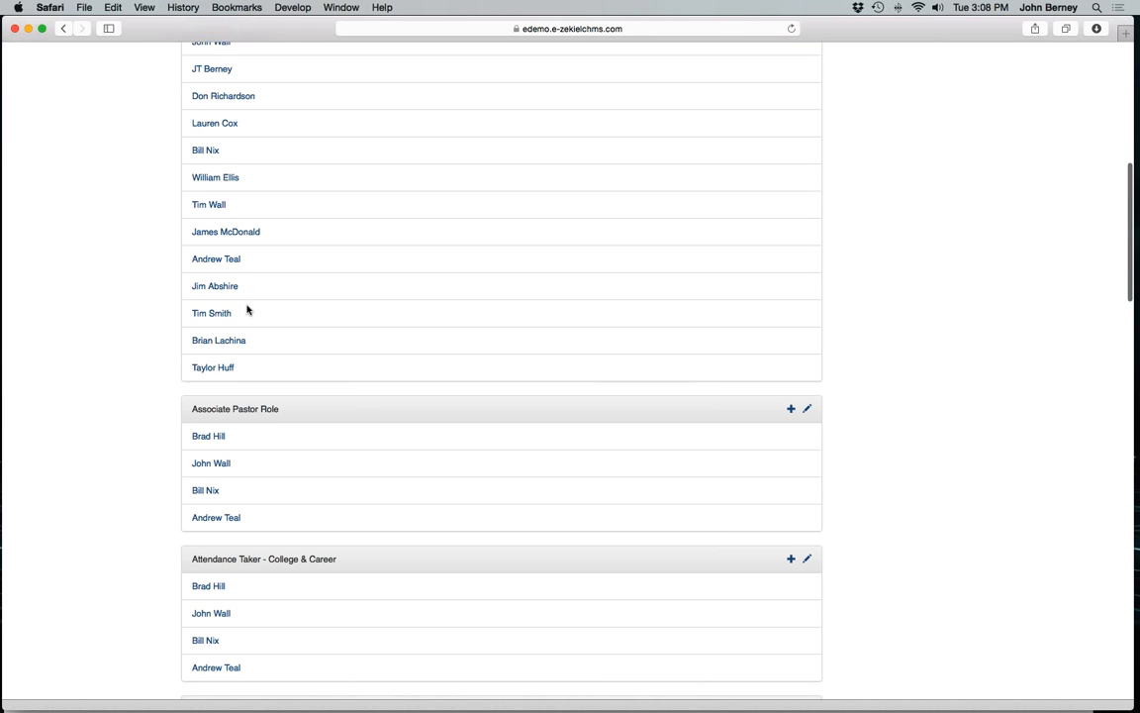
scroll(247, 309, "down", 1)
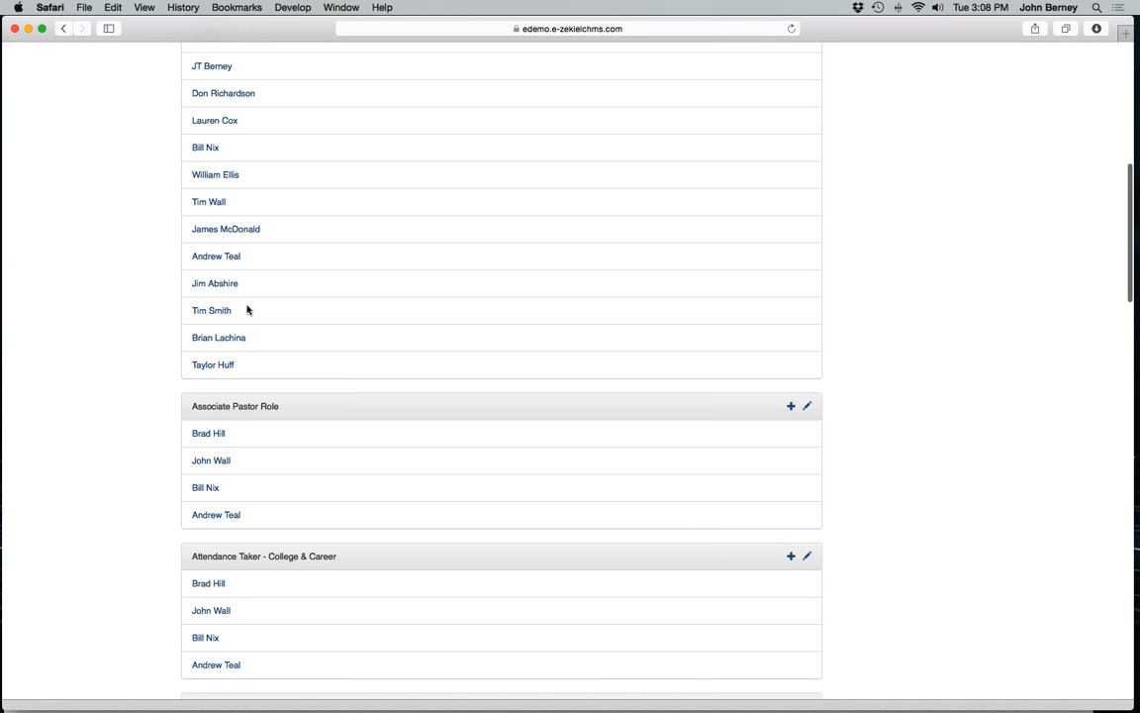
scroll(248, 310, "down", 2)
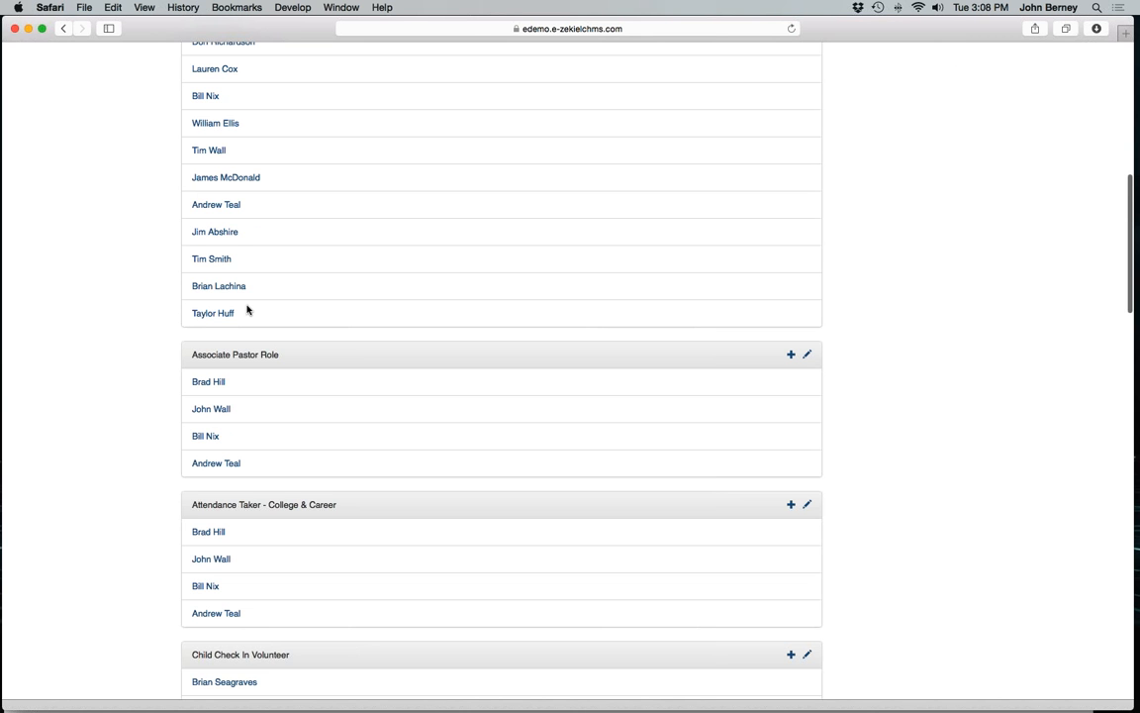
scroll(248, 310, "down", 5)
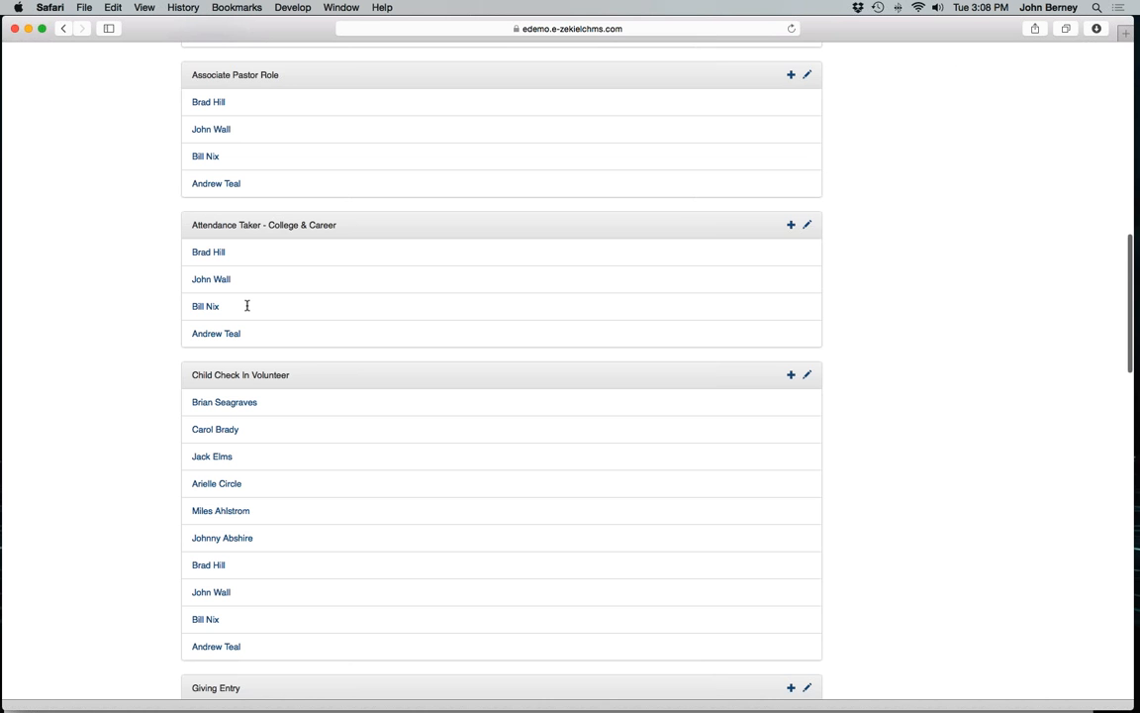
scroll(247, 307, "down", 20)
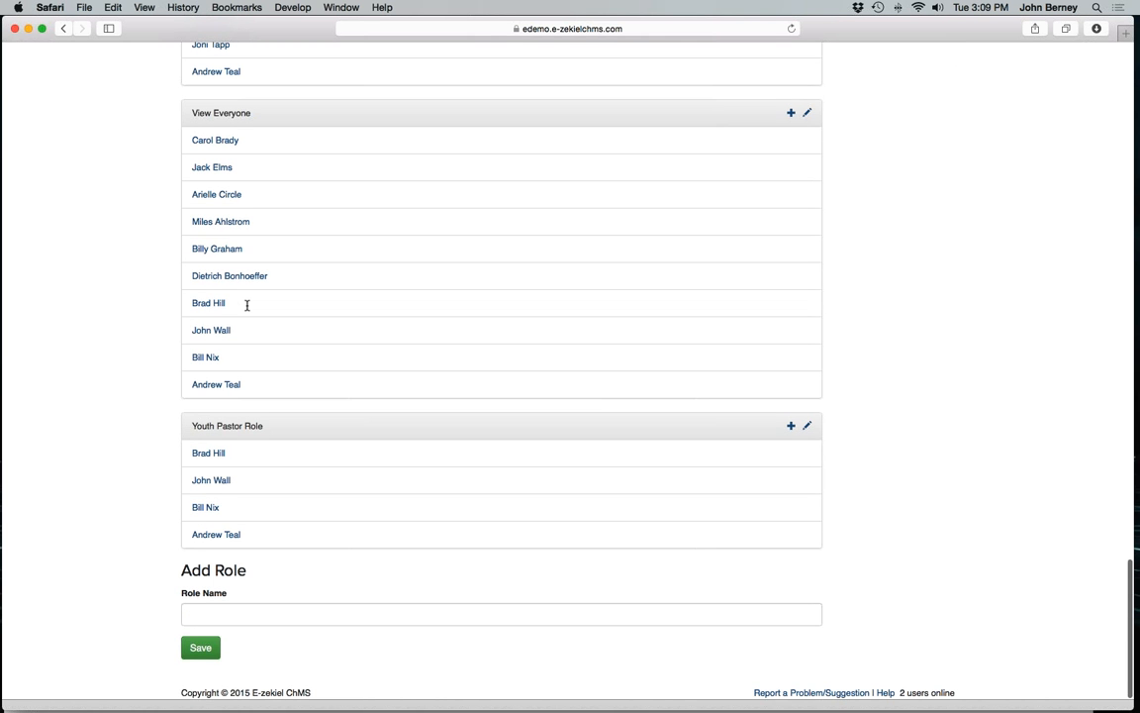
Add a new role named "Outreach Leaders" and save it.
left_click(262, 618)
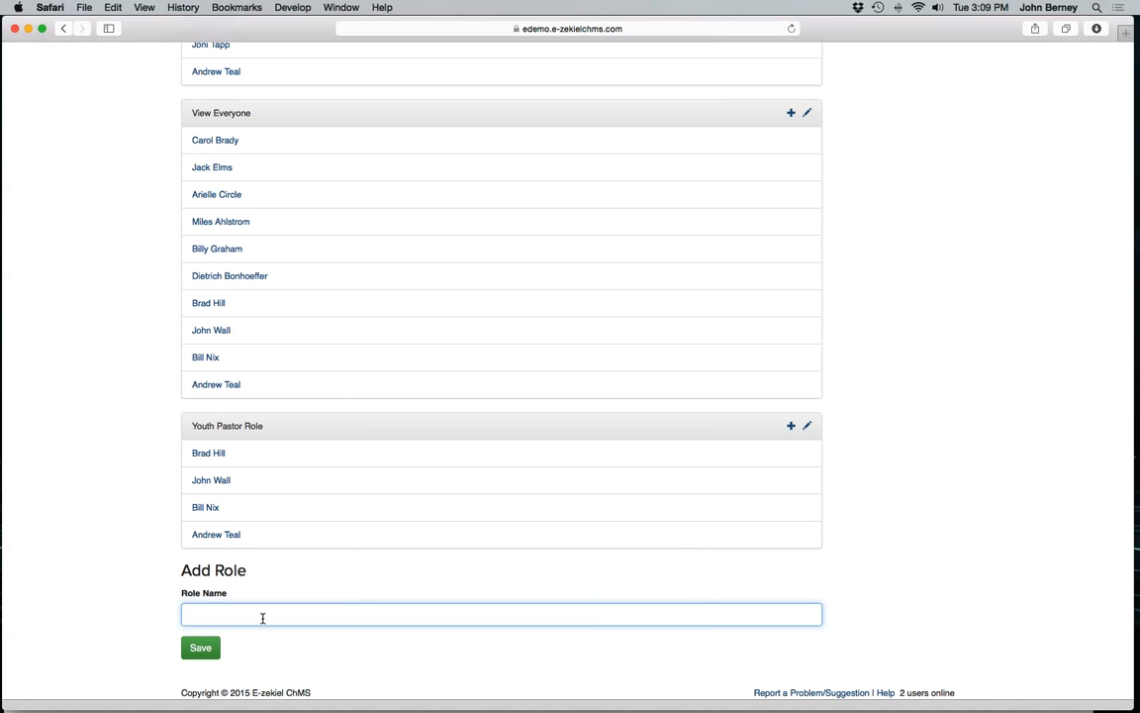
type("Outreach Leaders")
left_click(208, 656)
Add another new role named "Volunteers" below the existing roles.
scroll(323, 482, "down", 15)
scroll(323, 482, "down", 10)
type("Volunteers")
key("Return")
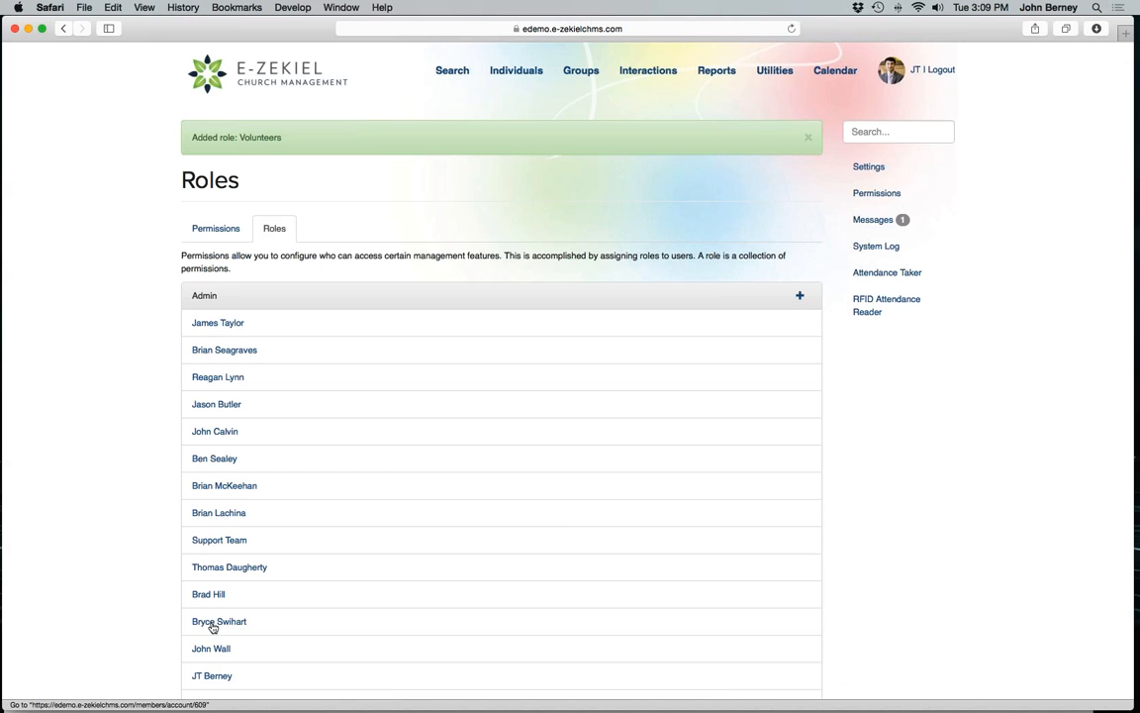
Find the Outreach Leaders role in the roles list and open its permissions for editing.
scroll(212, 627, "down", 1)
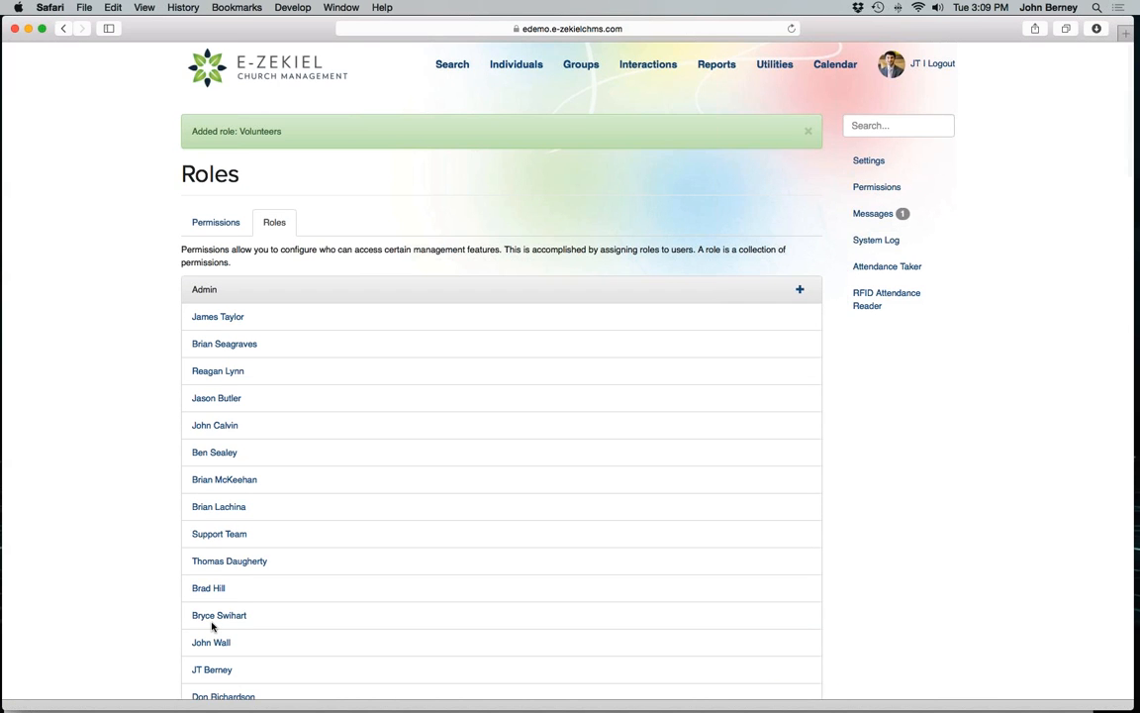
scroll(212, 626, "down", 5)
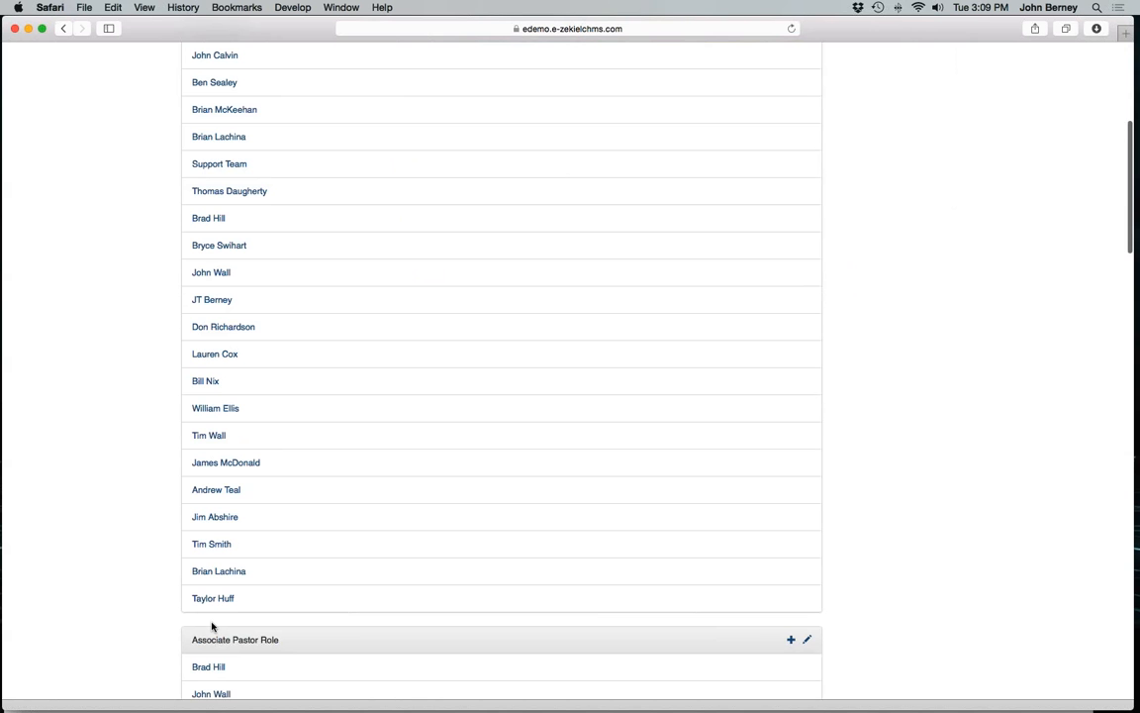
scroll(212, 627, "down", 10)
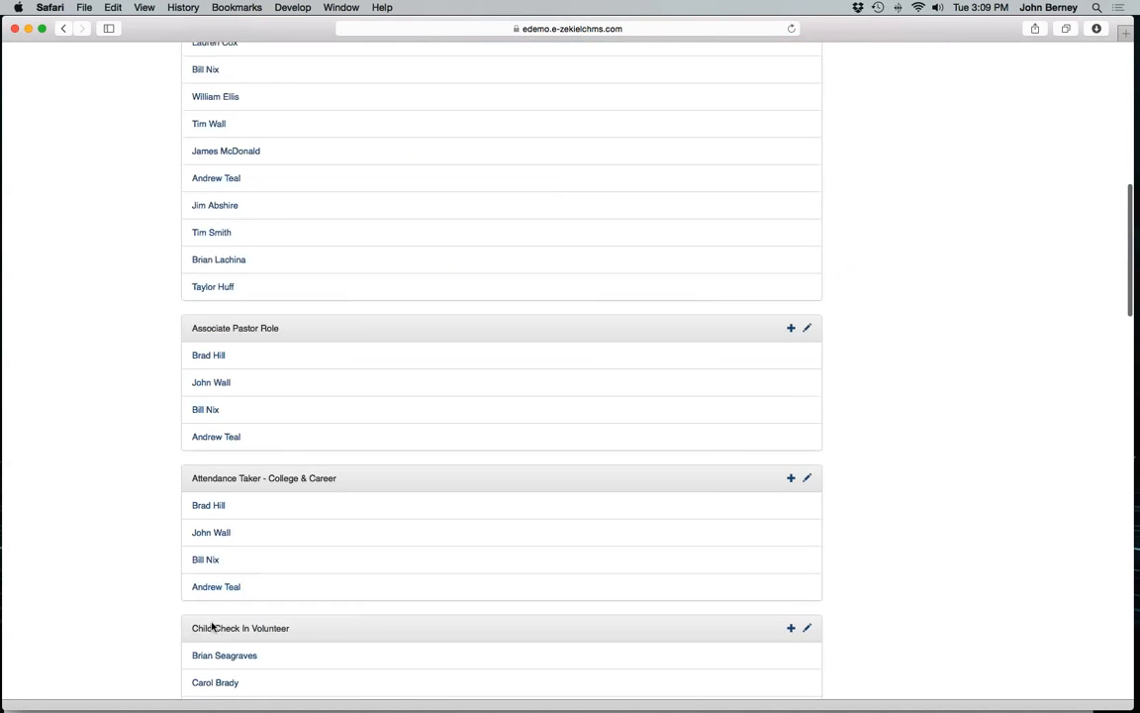
scroll(212, 626, "down", 7)
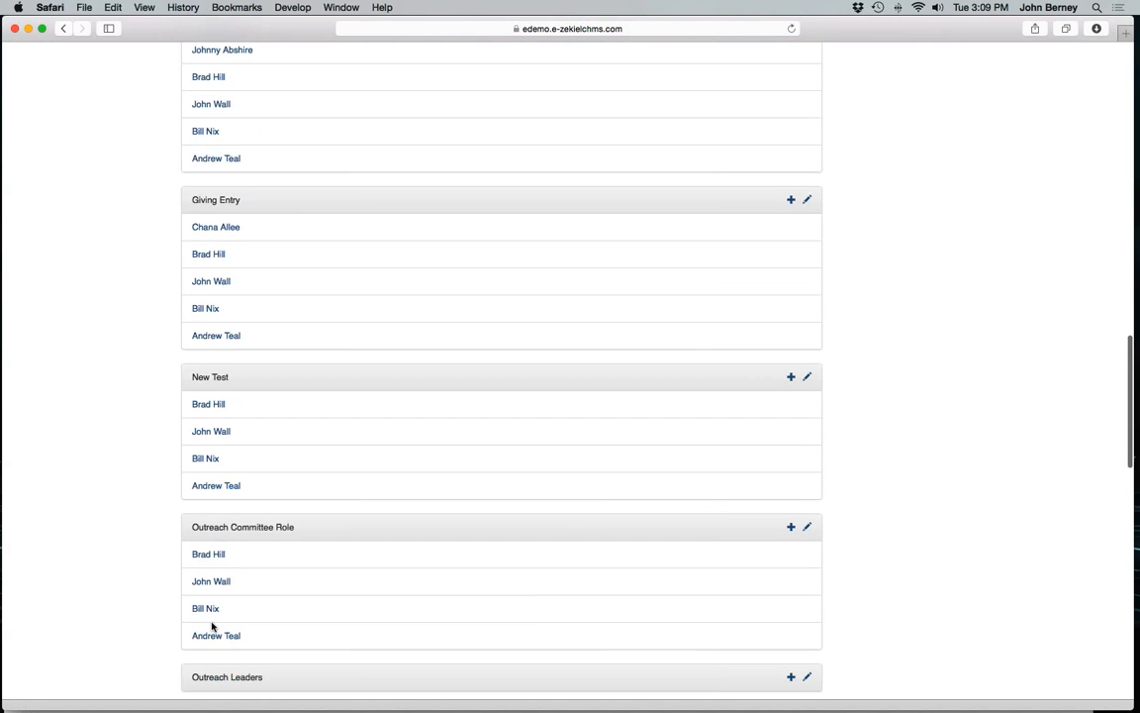
scroll(264, 461, "down", 2)
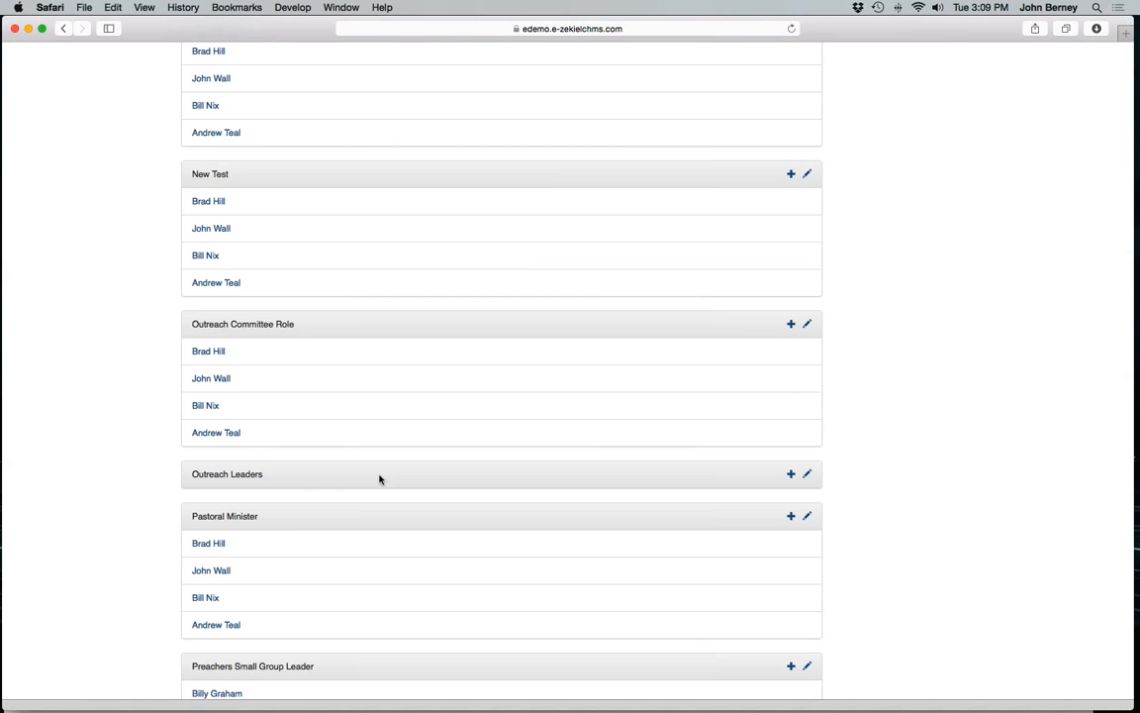
left_click(776, 471)
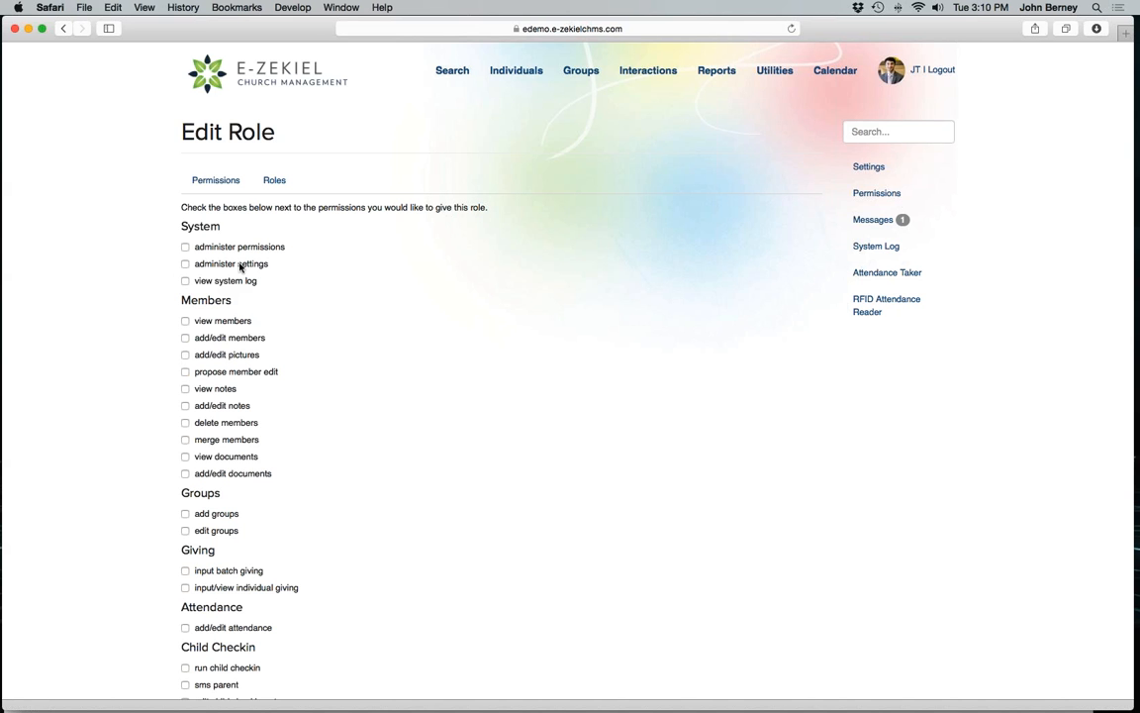
Examine the permission categories available for the role, from System and Members through Interactions and Groups.
scroll(288, 332, "down", 2)
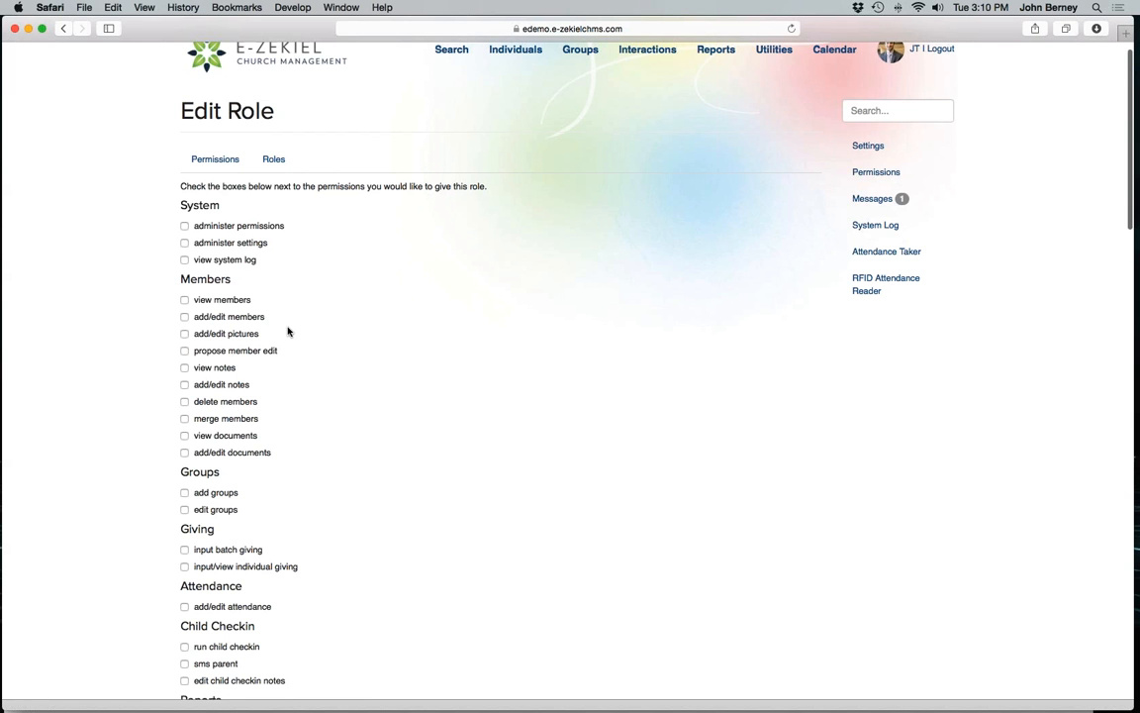
scroll(288, 332, "down", 2)
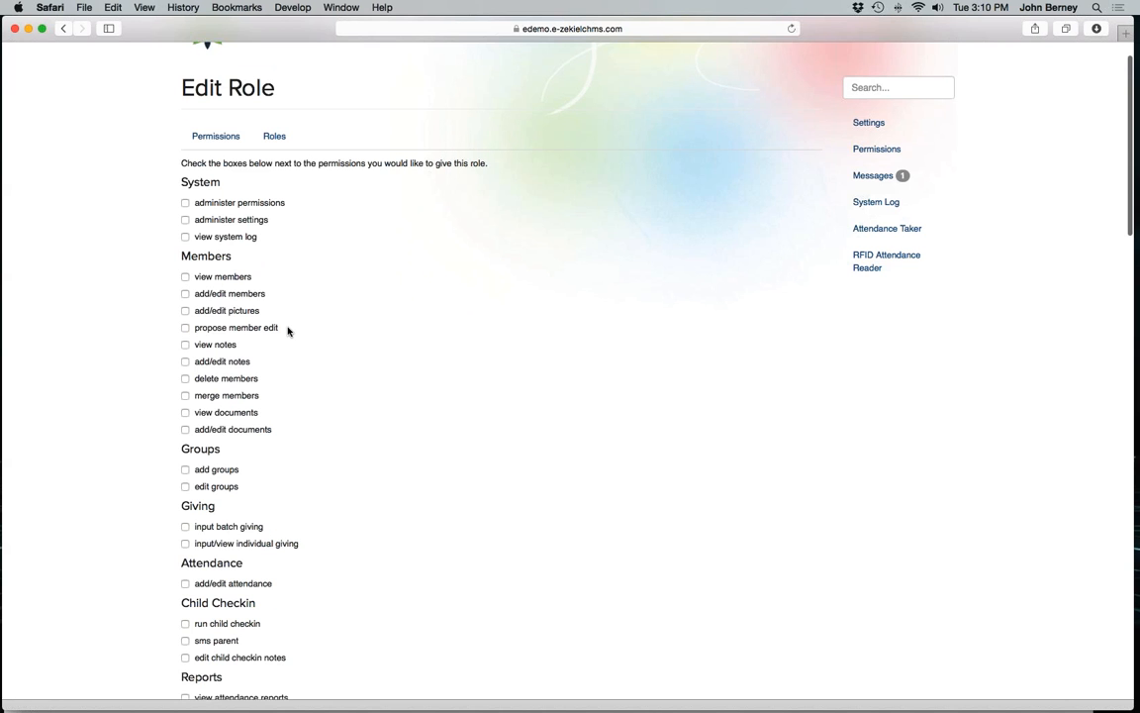
scroll(288, 332, "down", 10)
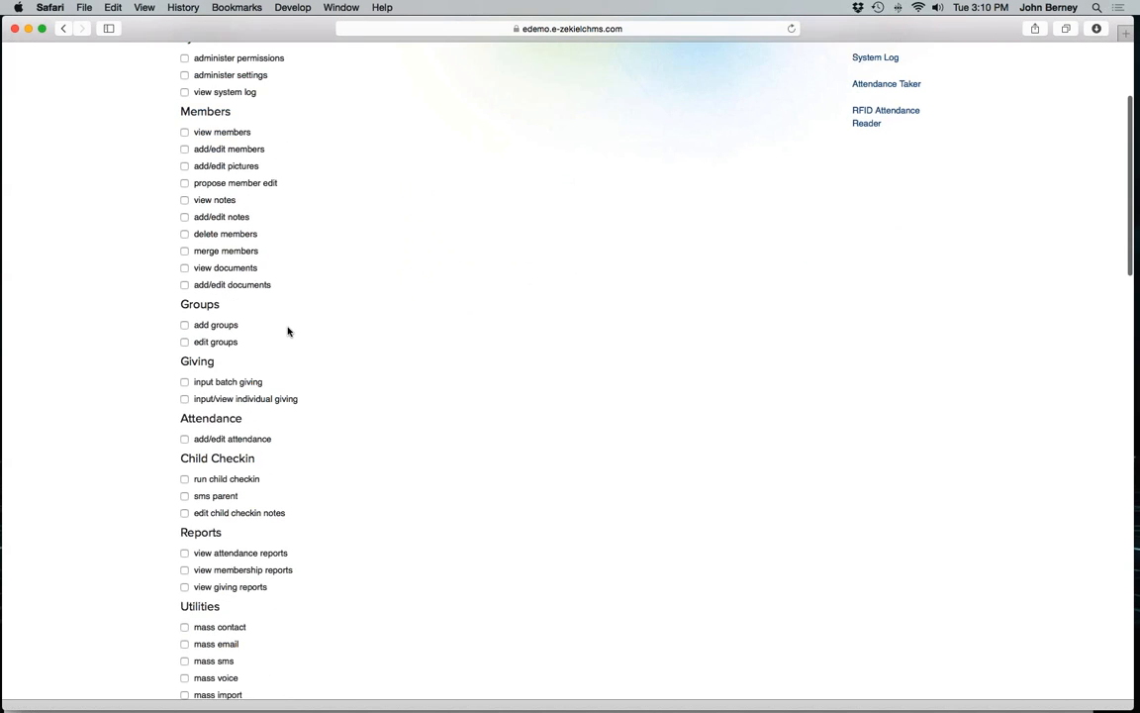
scroll(289, 332, "down", 4)
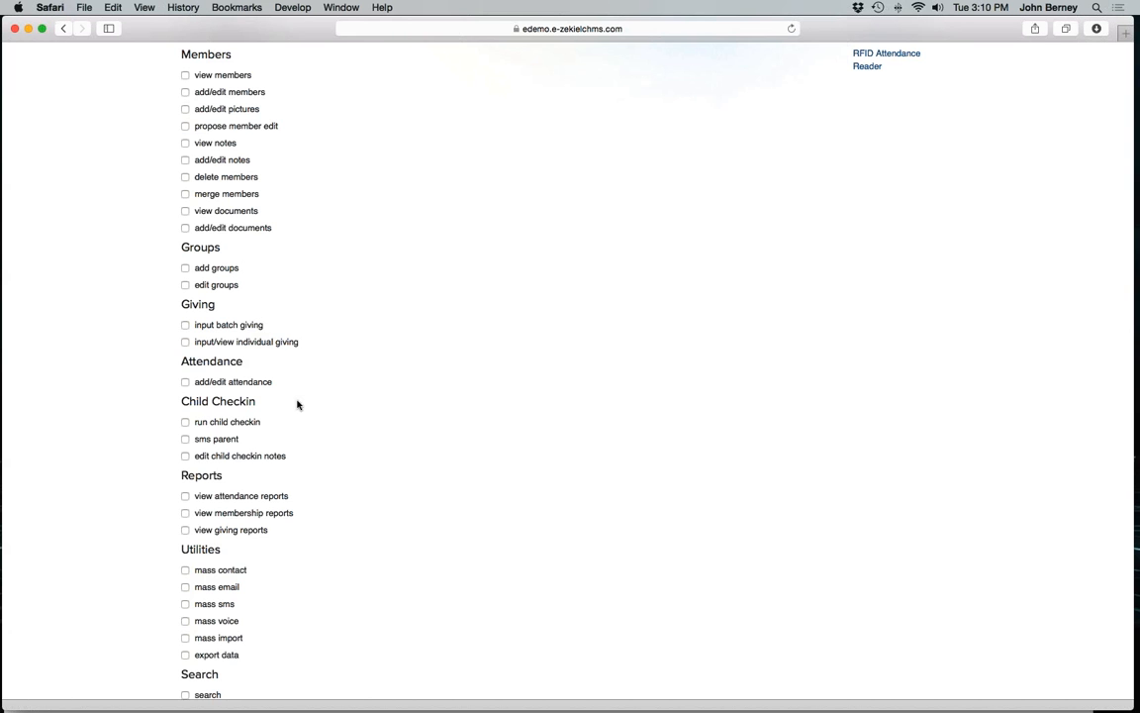
scroll(297, 403, "down", 5)
scroll(297, 403, "down", 4)
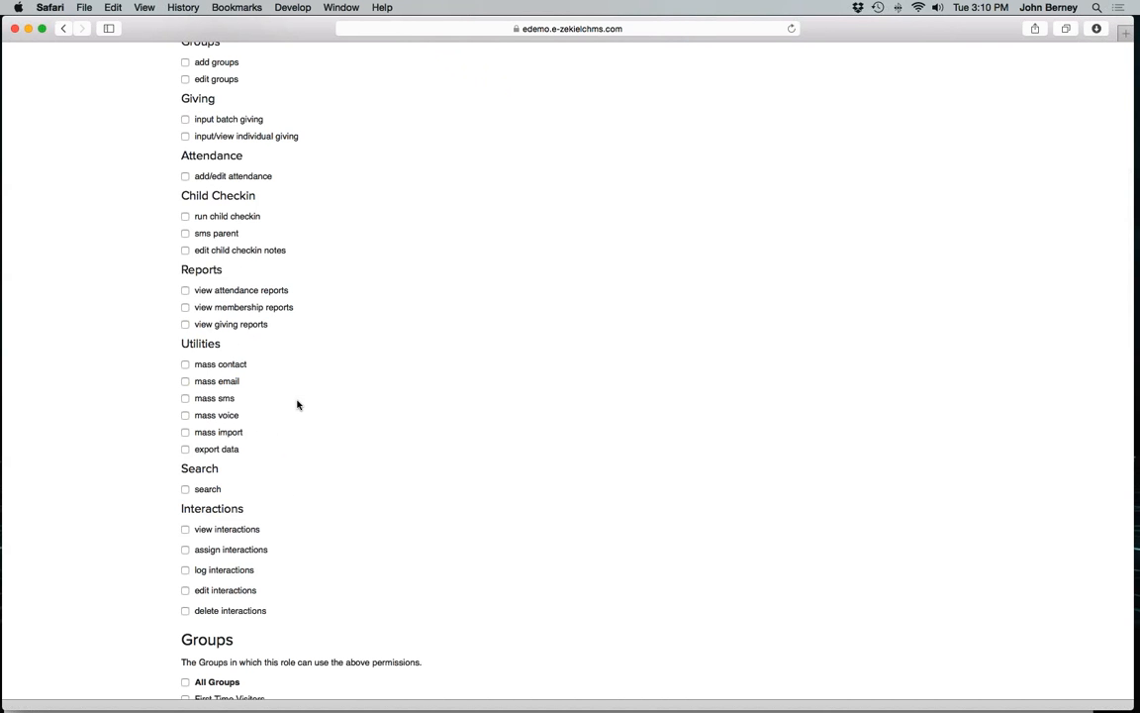
scroll(297, 404, "down", 3)
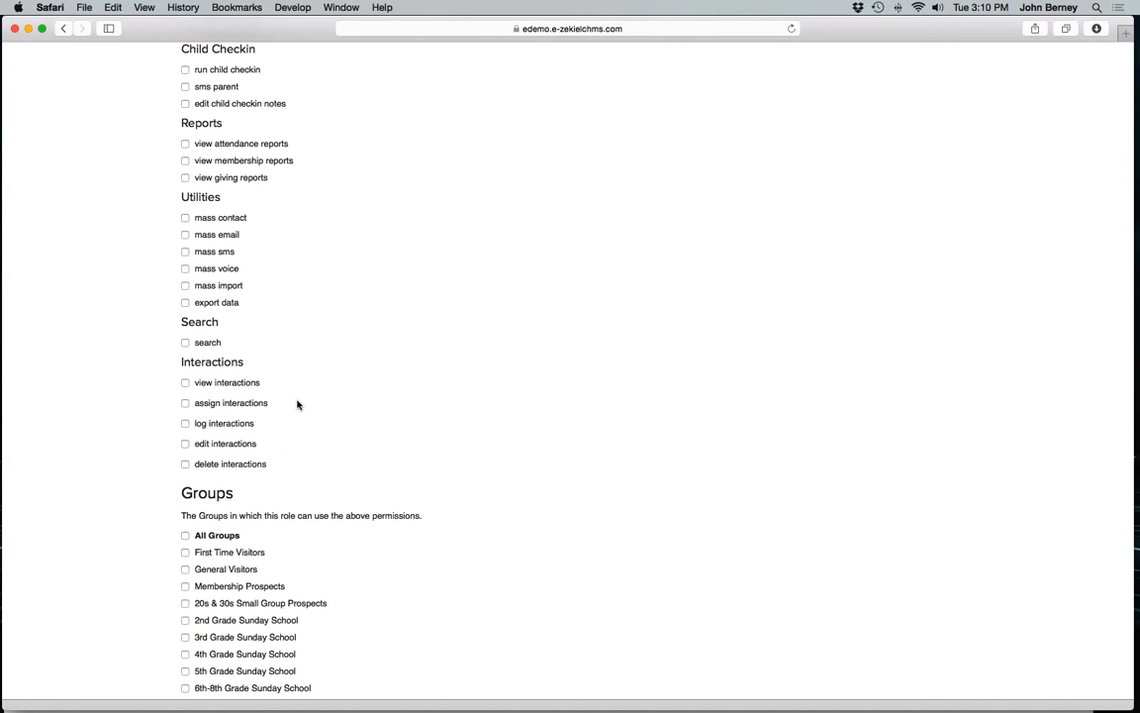
scroll(297, 404, "up", 3)
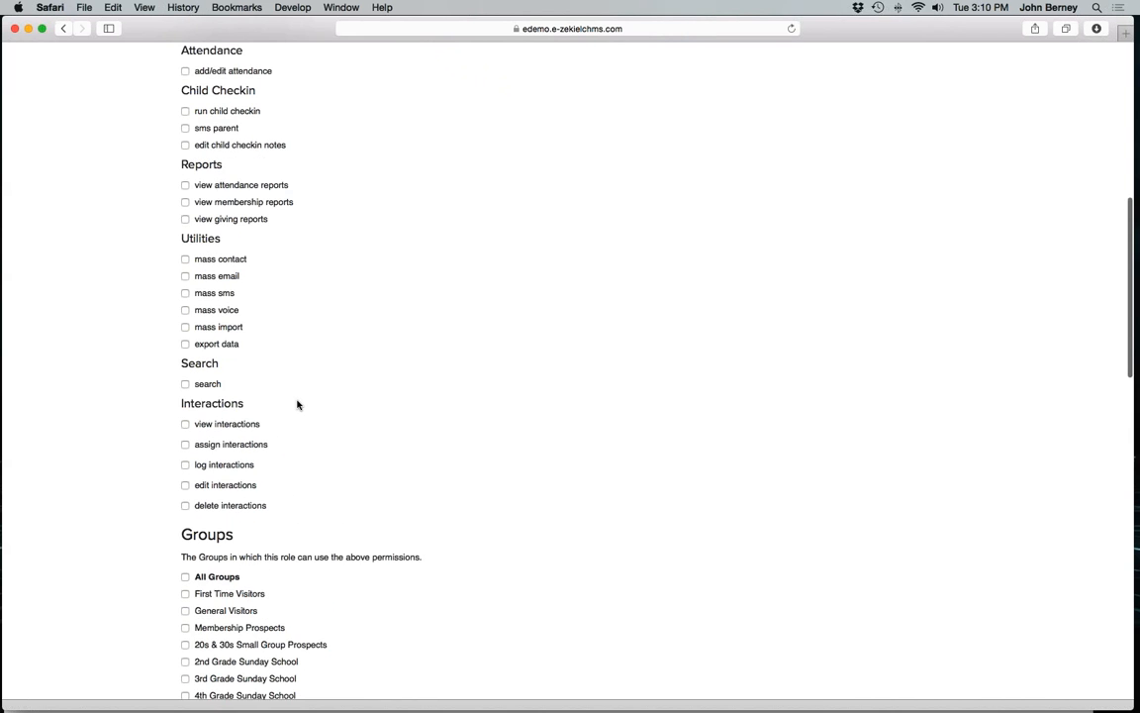
scroll(297, 404, "up", 2)
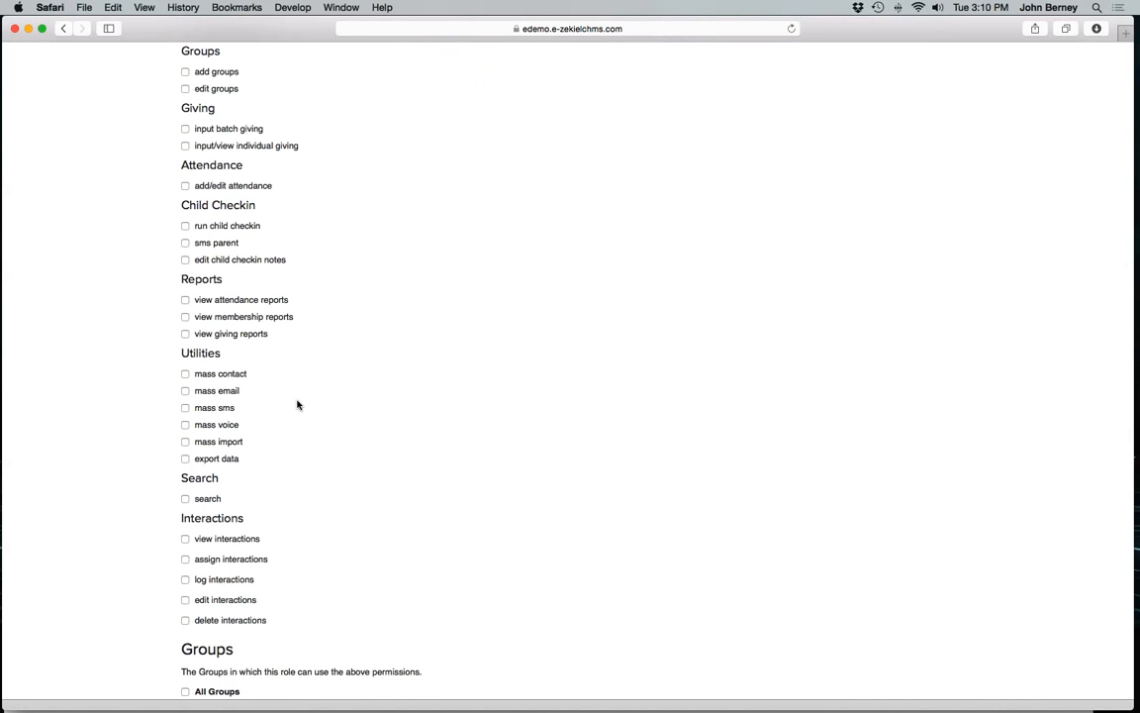
scroll(297, 404, "up", 2)
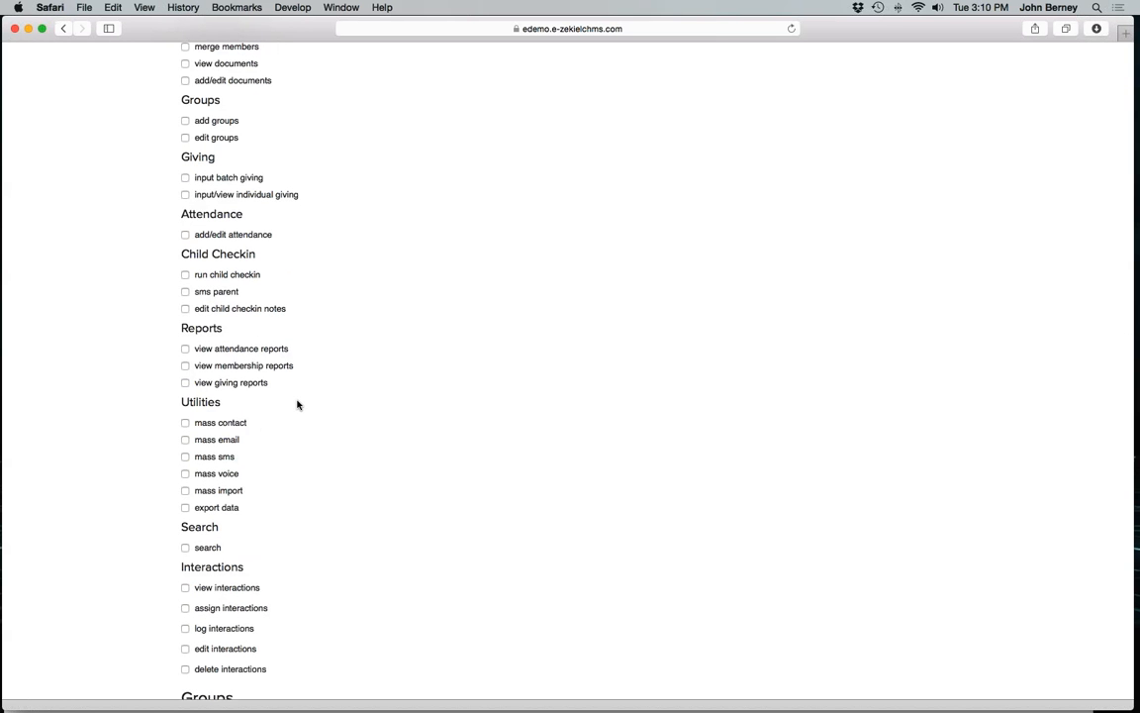
Grant the role view attendance reports, view members, add/edit members, add/edit pictures, view notes and delete members.
left_click(185, 349)
scroll(185, 349, "up", 3)
scroll(185, 349, "up", 2)
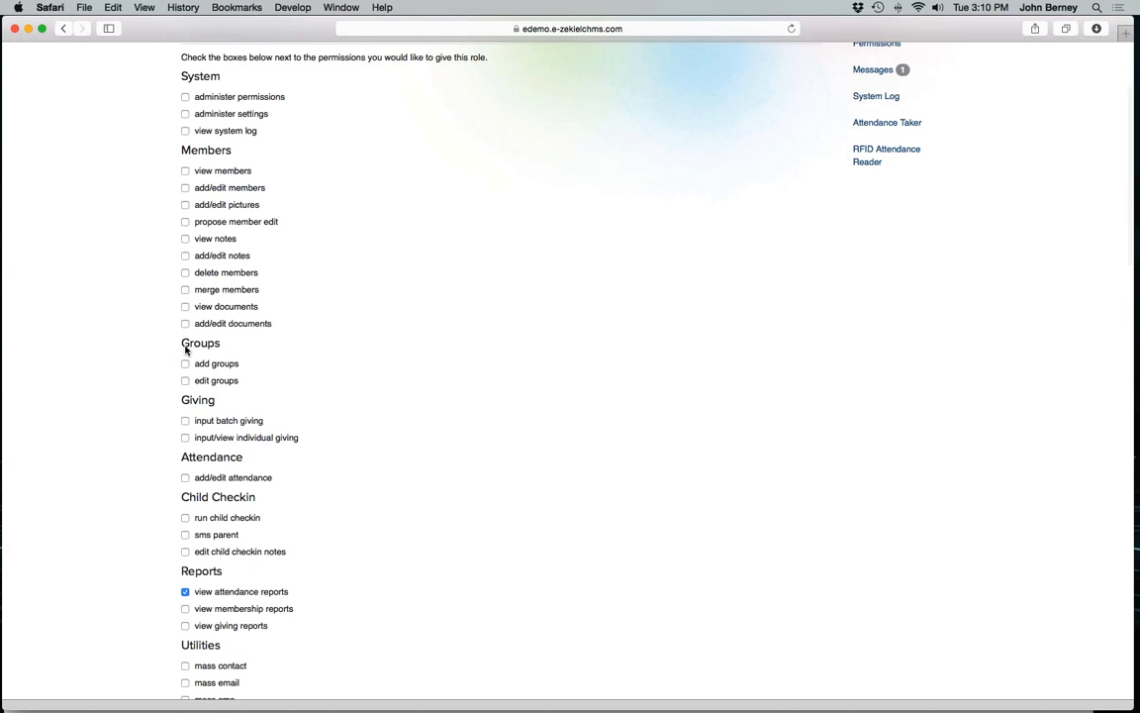
left_click(186, 171)
left_click(185, 188)
left_click(185, 205)
left_click(185, 239)
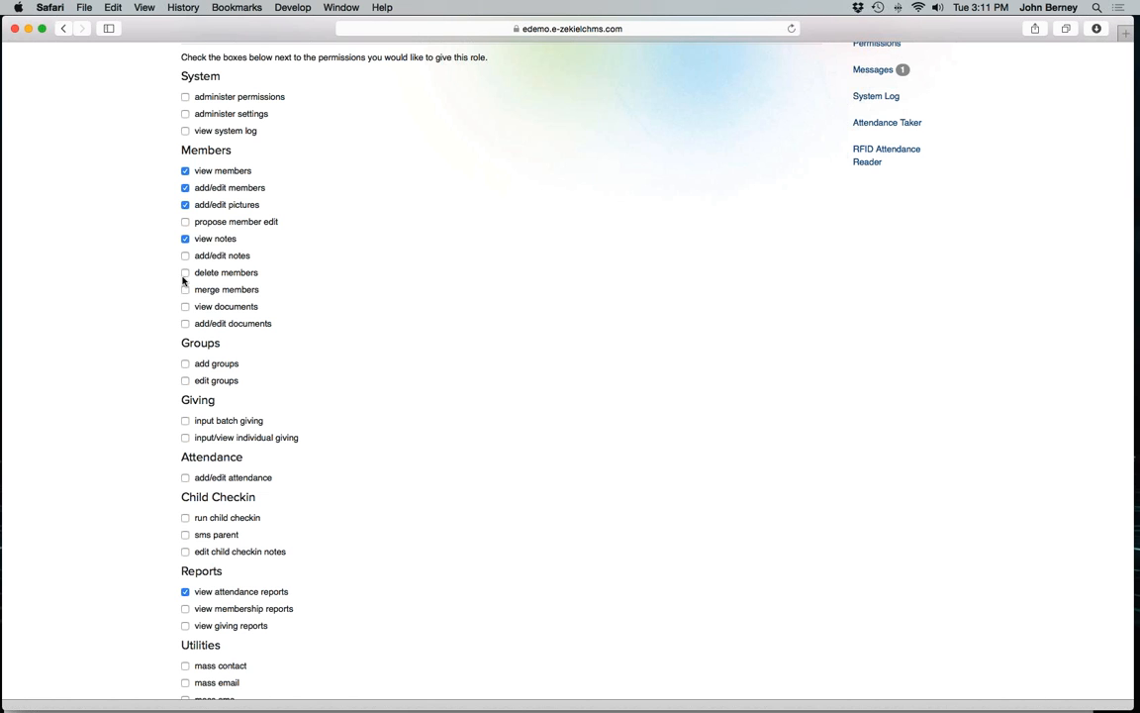
left_click(185, 273)
Grant the role the add groups, edit groups and view membership reports permissions.
left_click(185, 364)
left_click(185, 381)
scroll(186, 388, "down", 1)
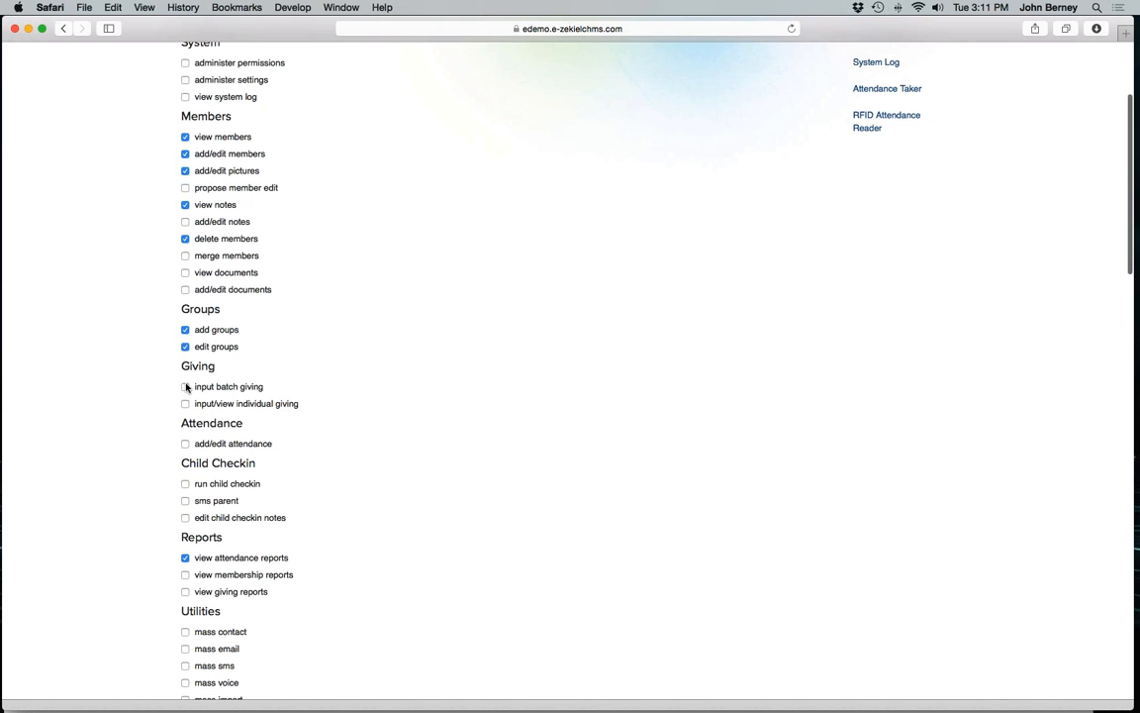
left_click(185, 576)
Examine the remaining permission categories and the list of groups in which the role can use its permissions.
scroll(321, 575, "down", 10)
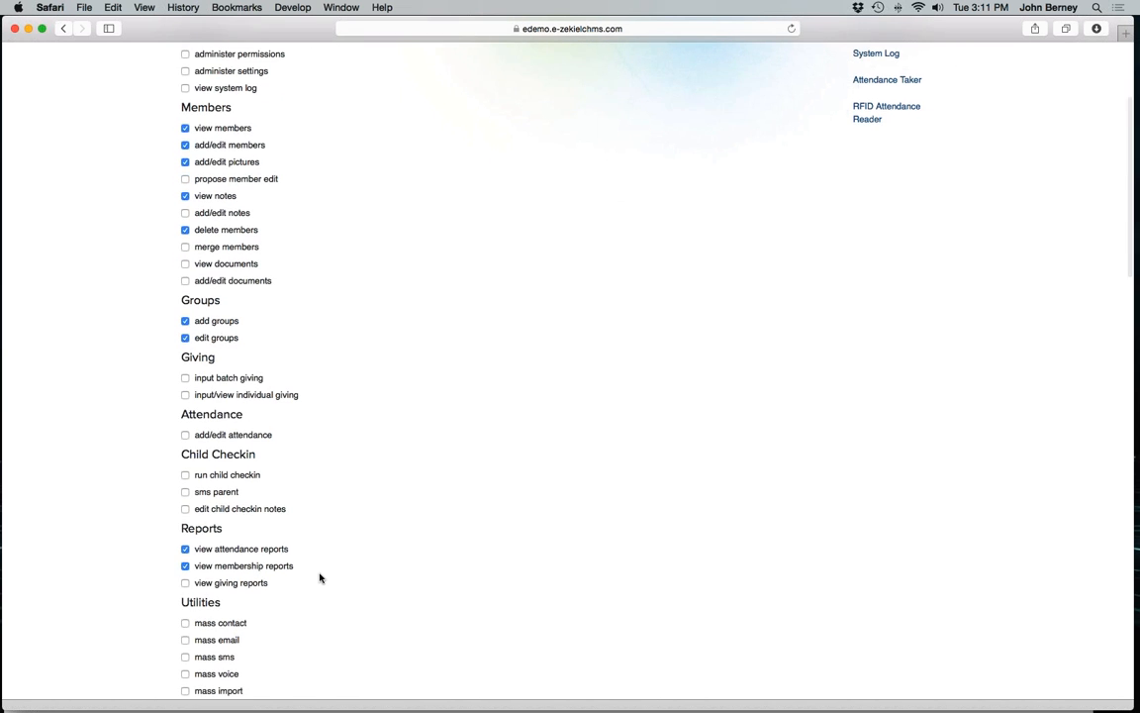
scroll(319, 577, "down", 2)
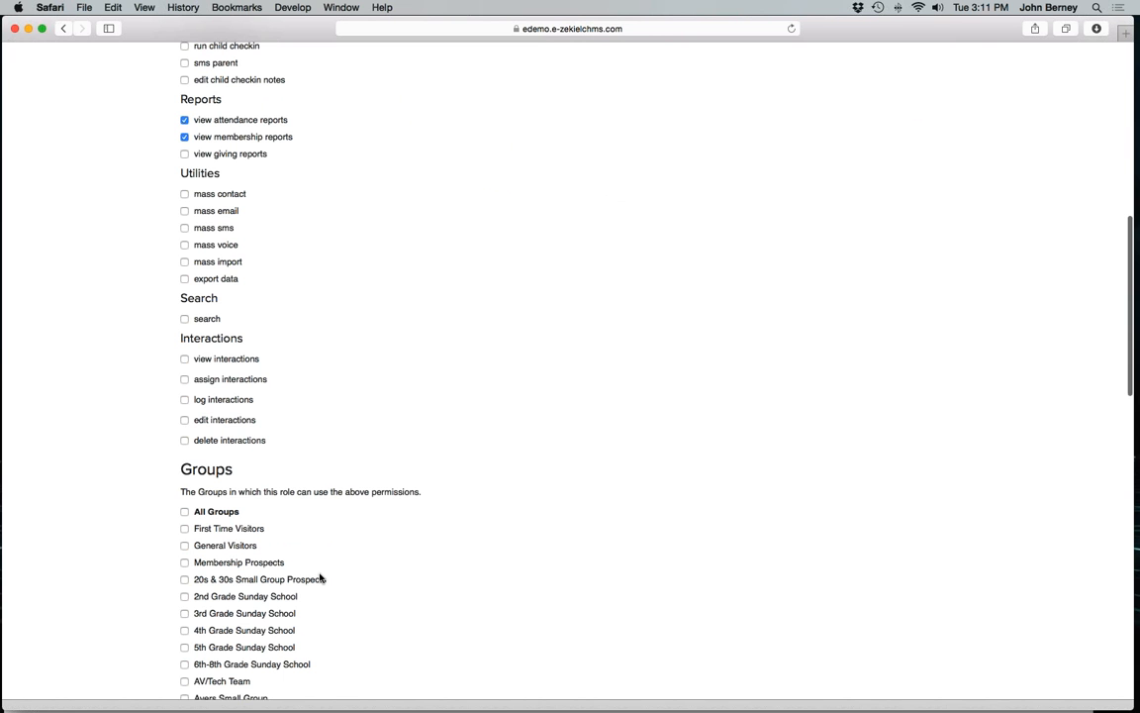
scroll(320, 577, "down", 5)
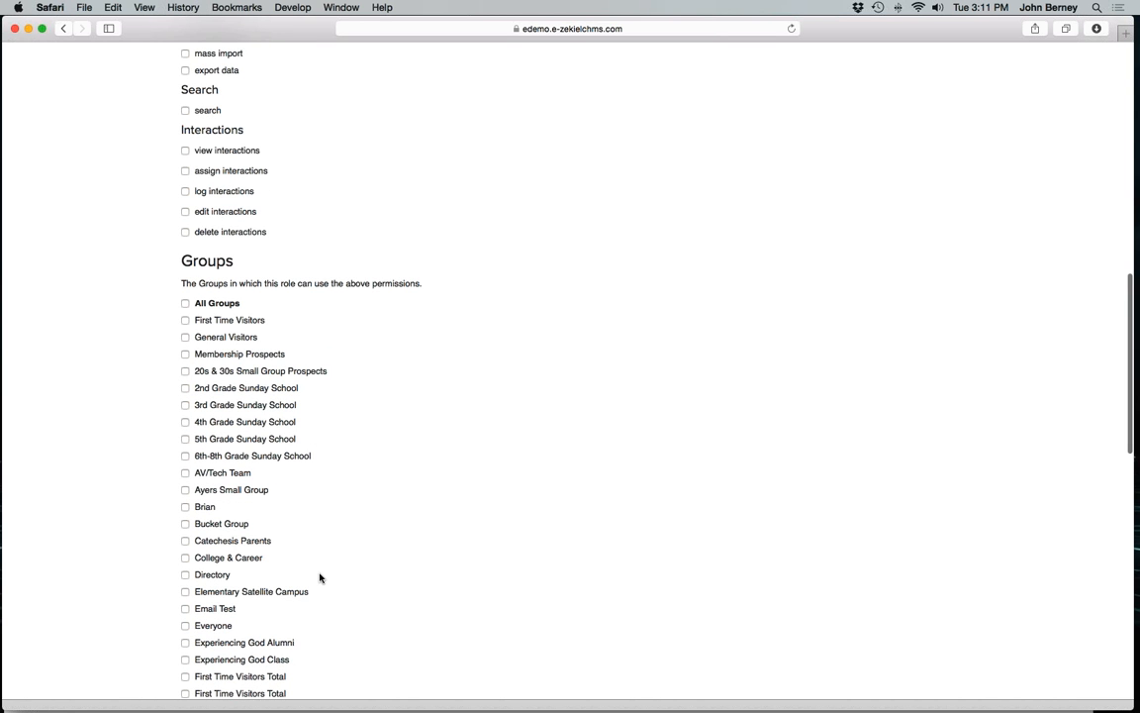
scroll(320, 577, "down", 1)
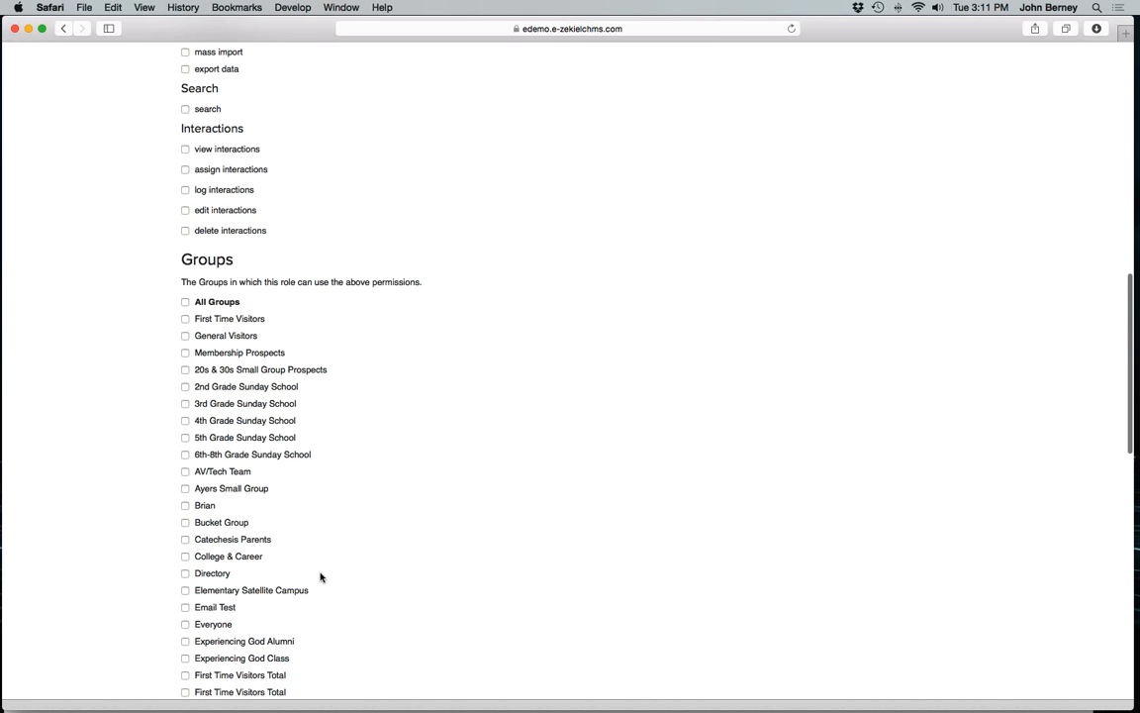
scroll(320, 578, "down", 2)
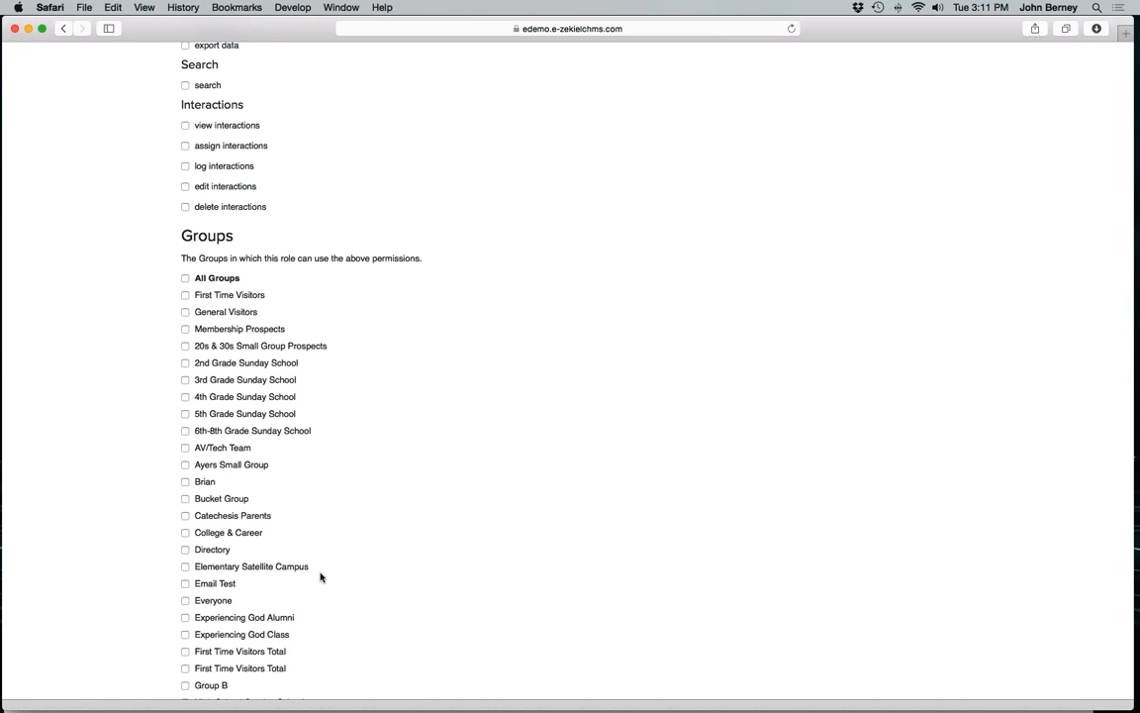
scroll(320, 577, "down", 1)
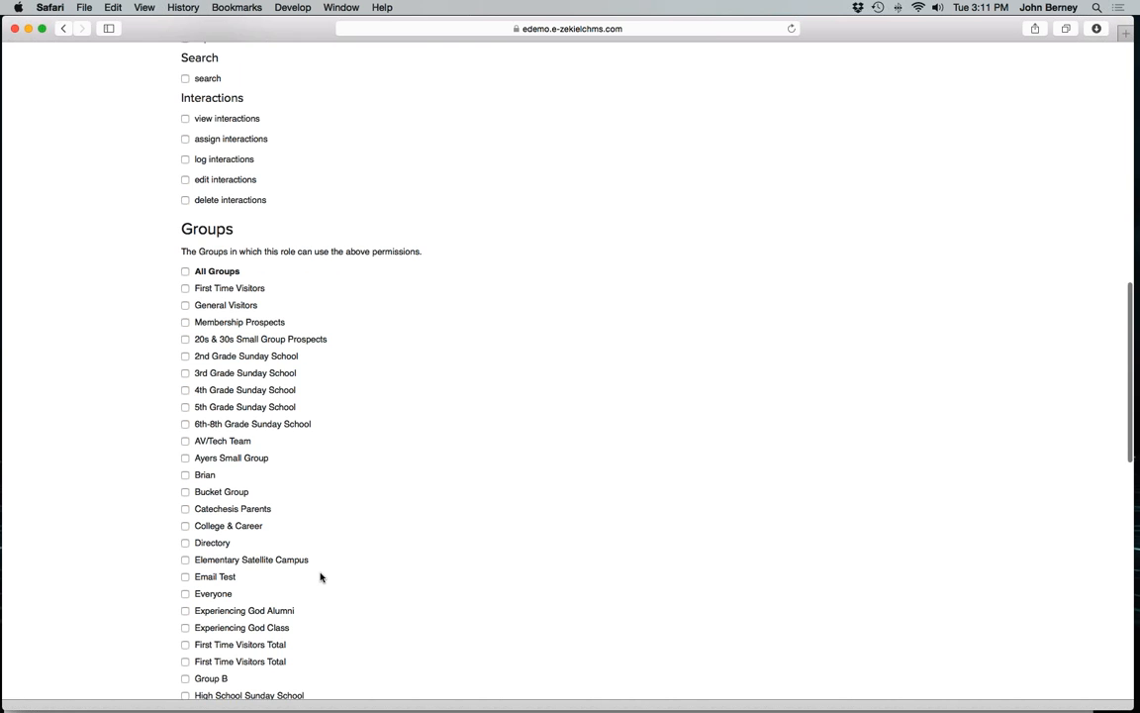
scroll(320, 578, "down", 2)
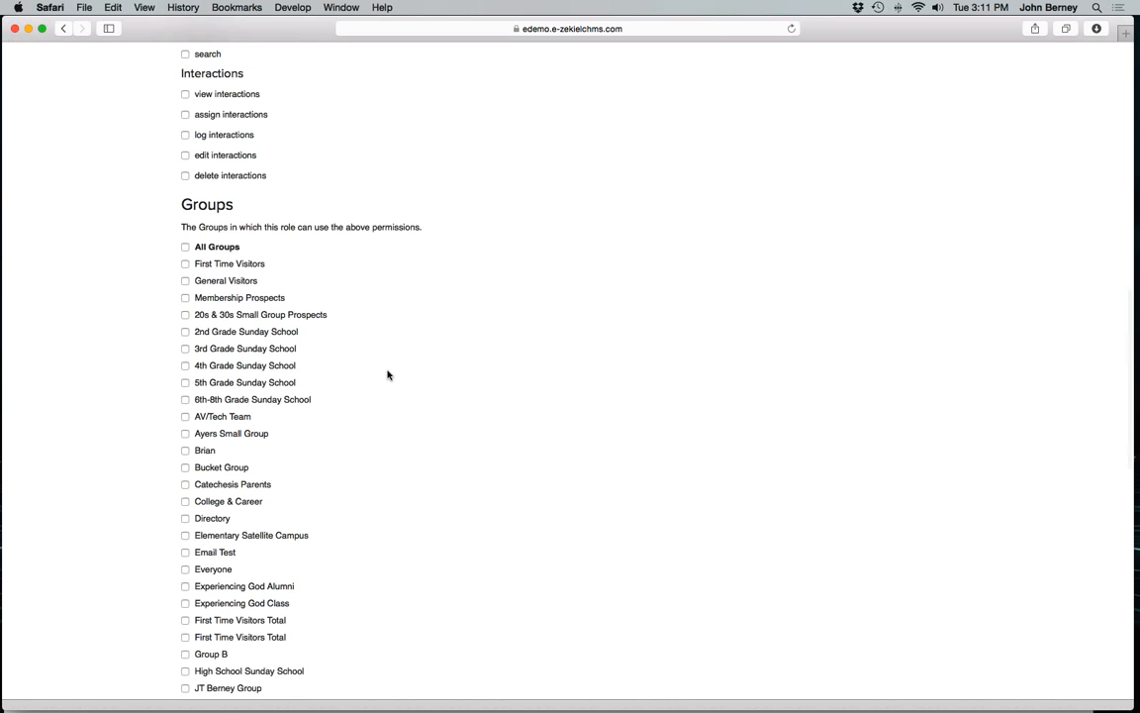
Grant the role the mass email and mass sms permissions under Utilities.
scroll(387, 374, "up", 10)
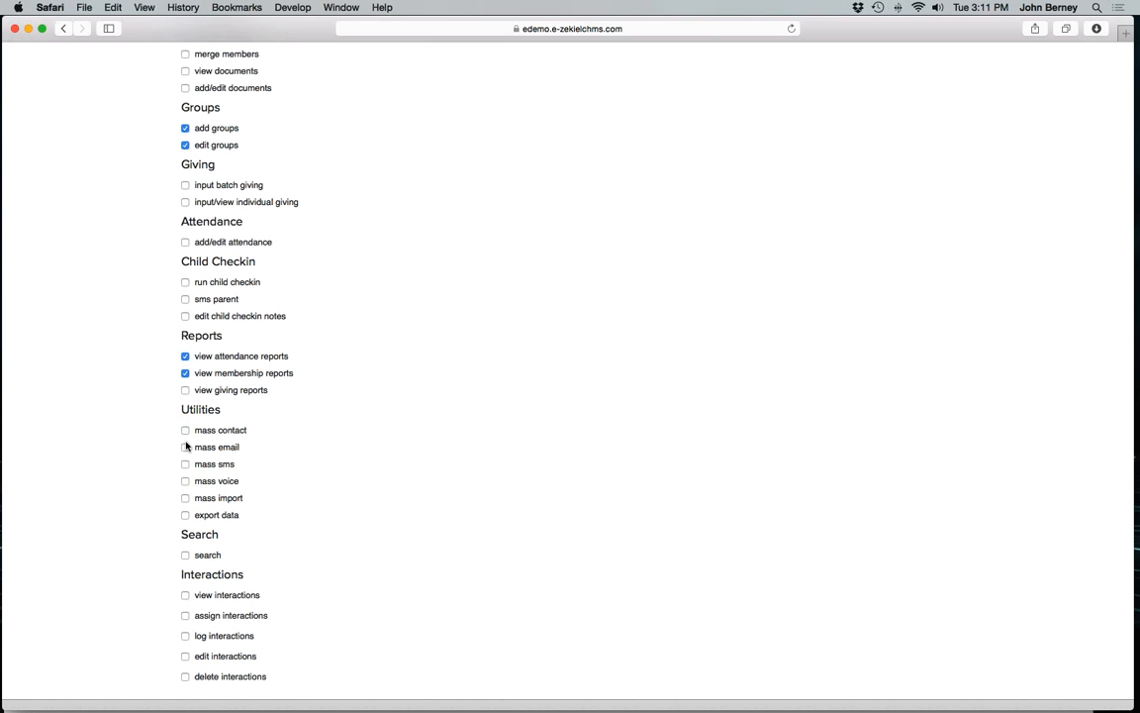
left_click(185, 448)
left_click(185, 464)
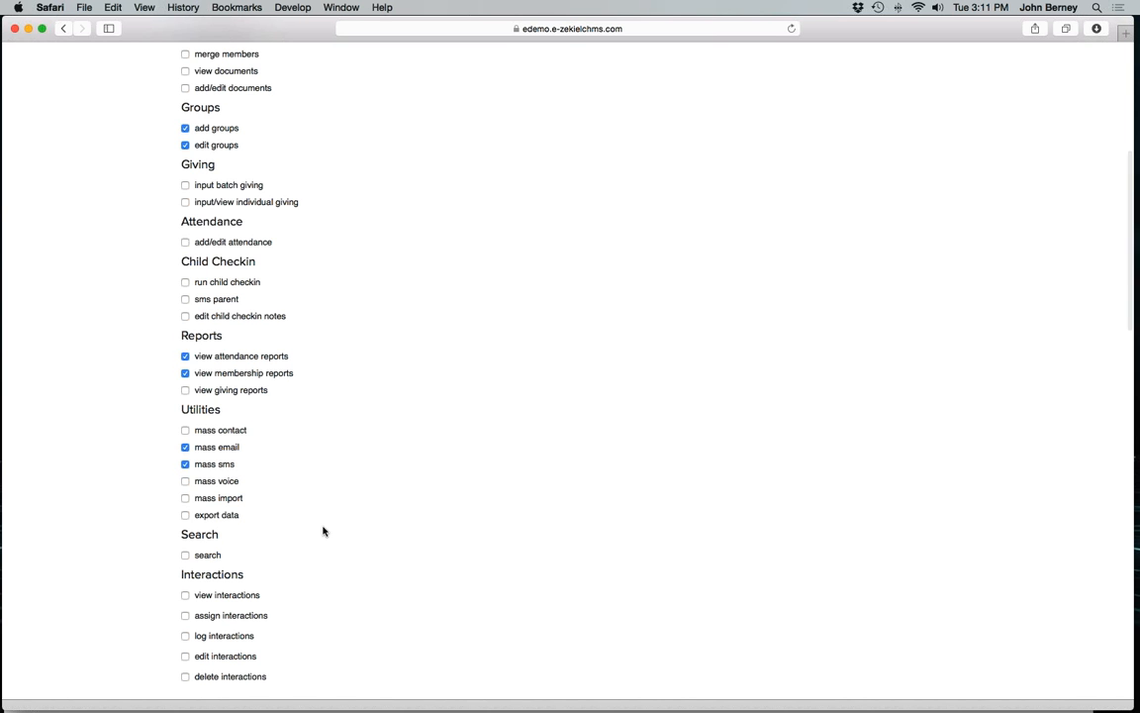
Apply the role's permissions to the First Time Visitors, 20s & 30s Small Group Prospects and 6th-8th Grade Sunday School groups.
scroll(323, 532, "down", 6)
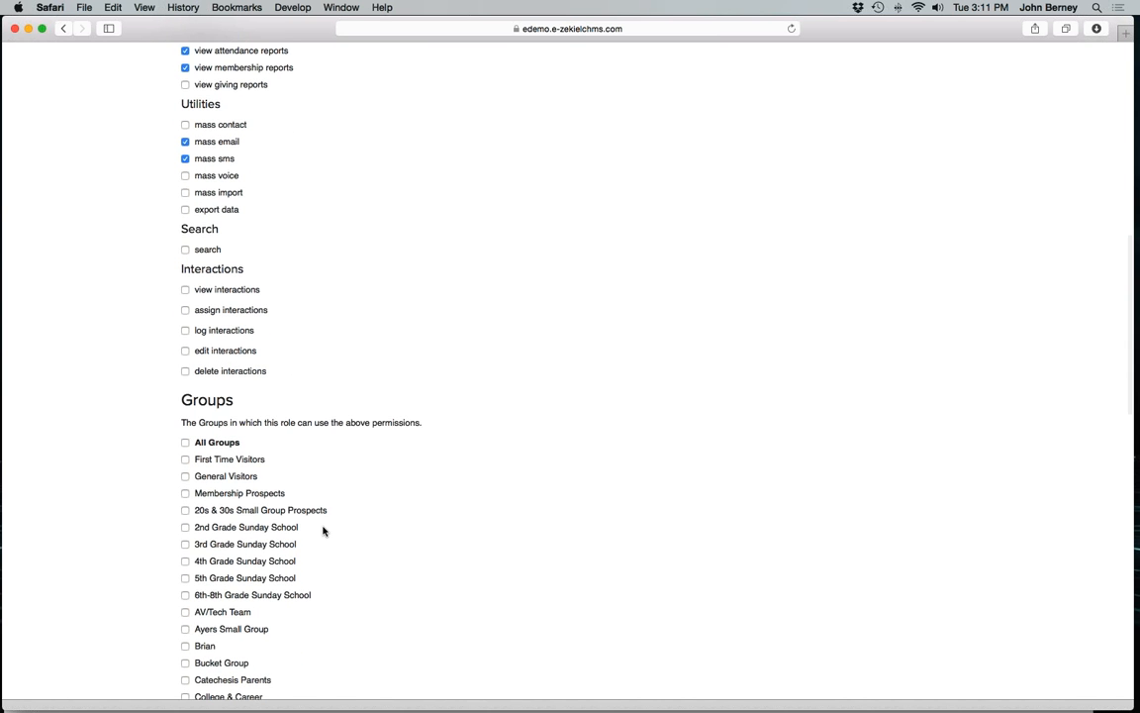
scroll(323, 532, "down", 1)
scroll(323, 532, "down", 3)
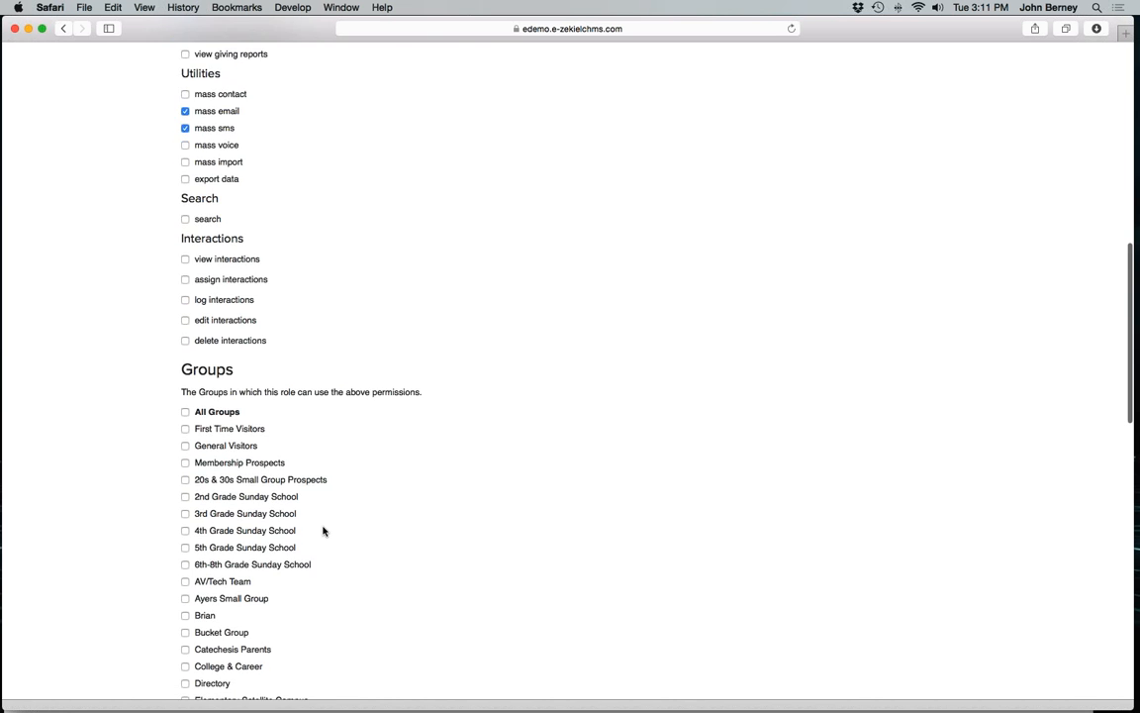
scroll(323, 532, "down", 2)
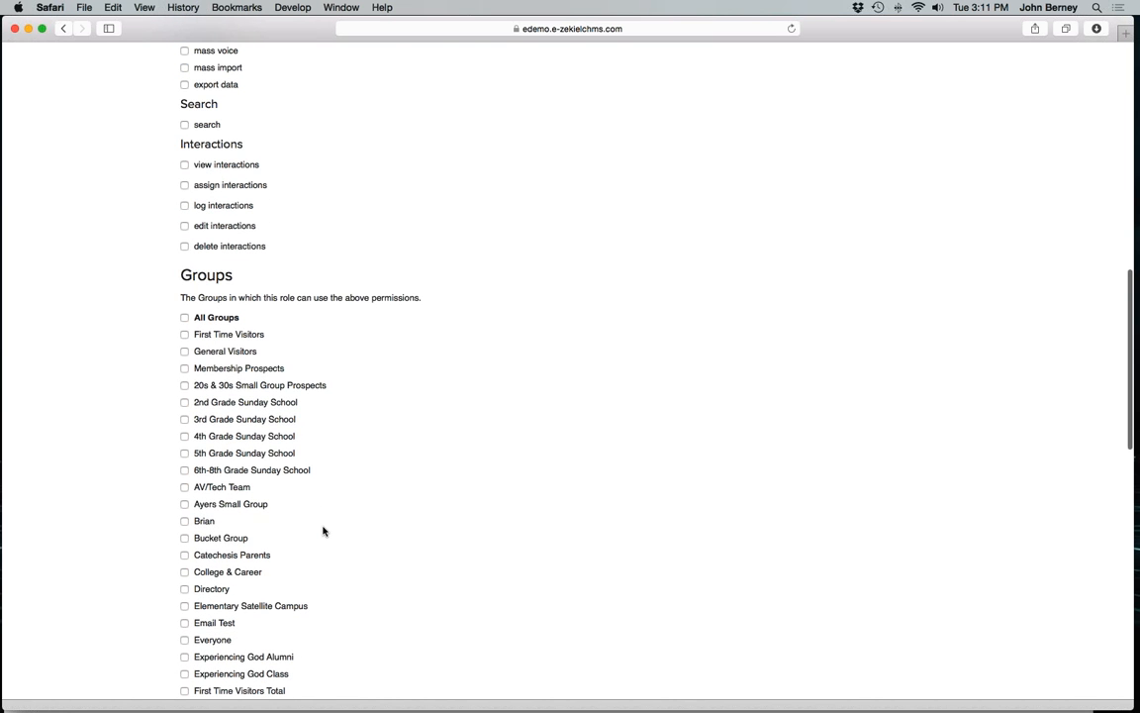
left_click(186, 335)
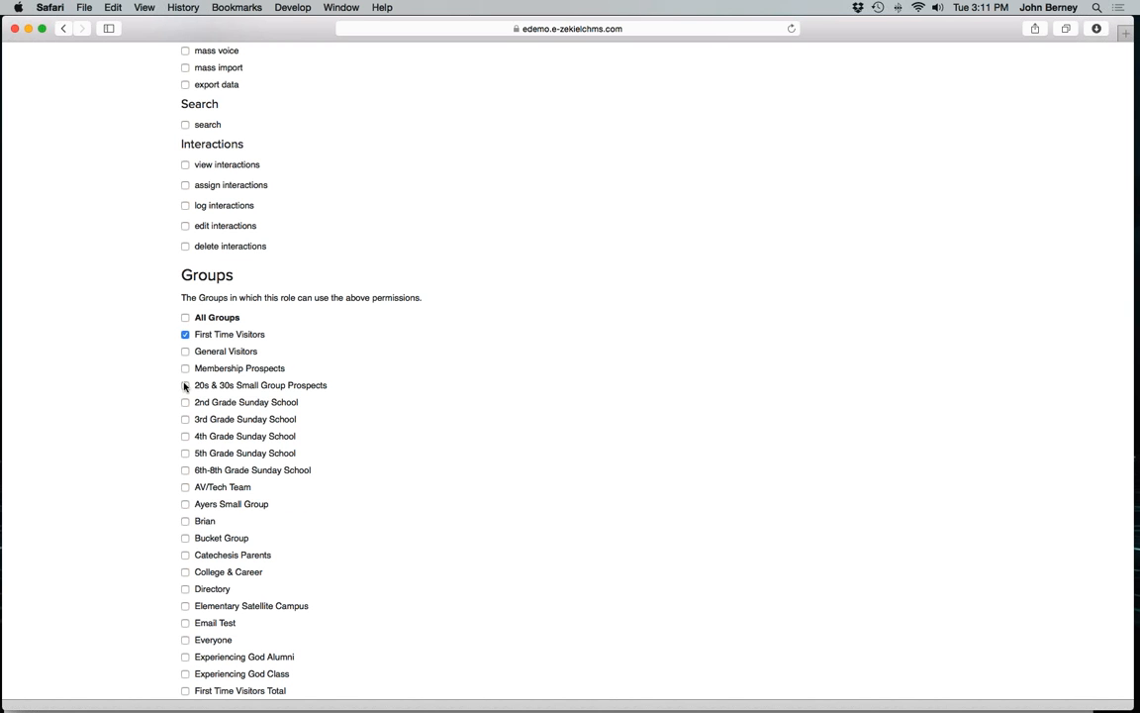
left_click(185, 385)
left_click(186, 470)
Extend the role's permissions to All Groups and save the Outreach Leaders role.
scroll(220, 482, "down", 2)
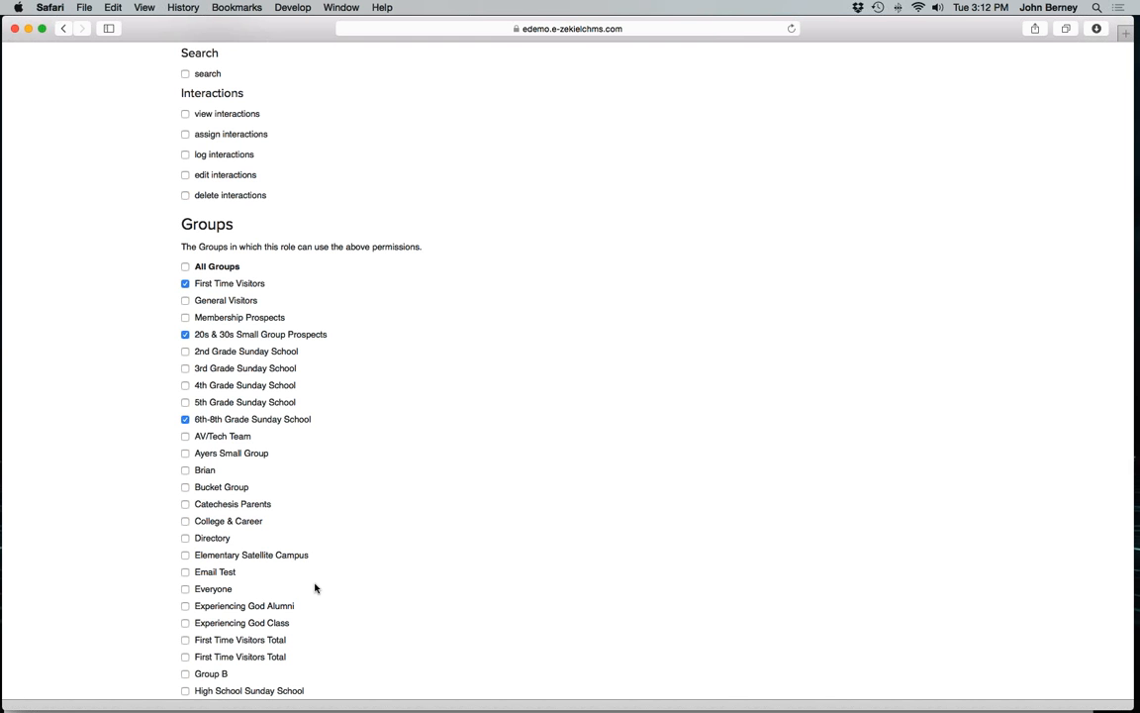
scroll(316, 588, "down", 3)
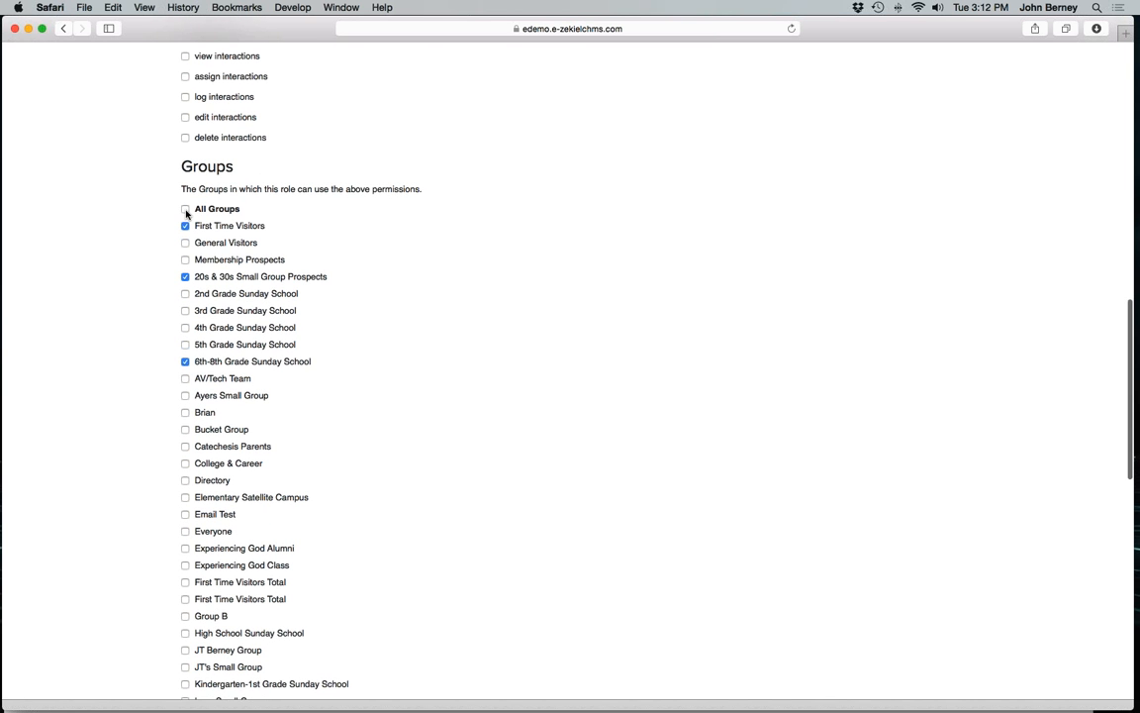
left_click(185, 210)
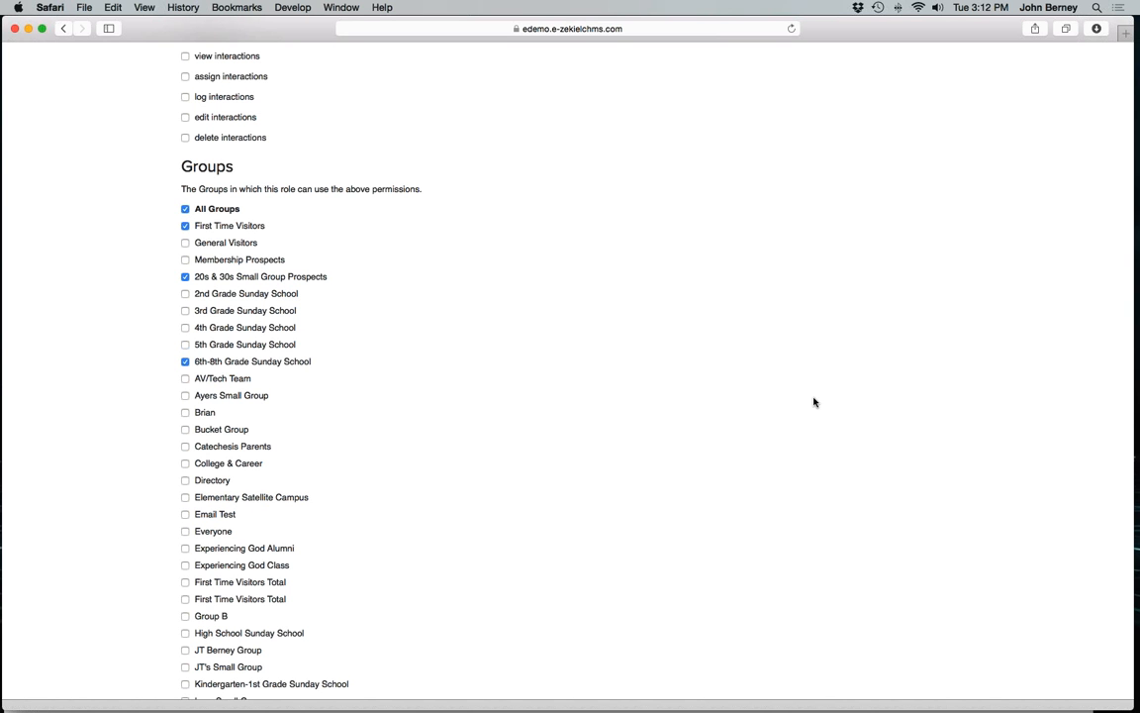
scroll(637, 438, "down", 6)
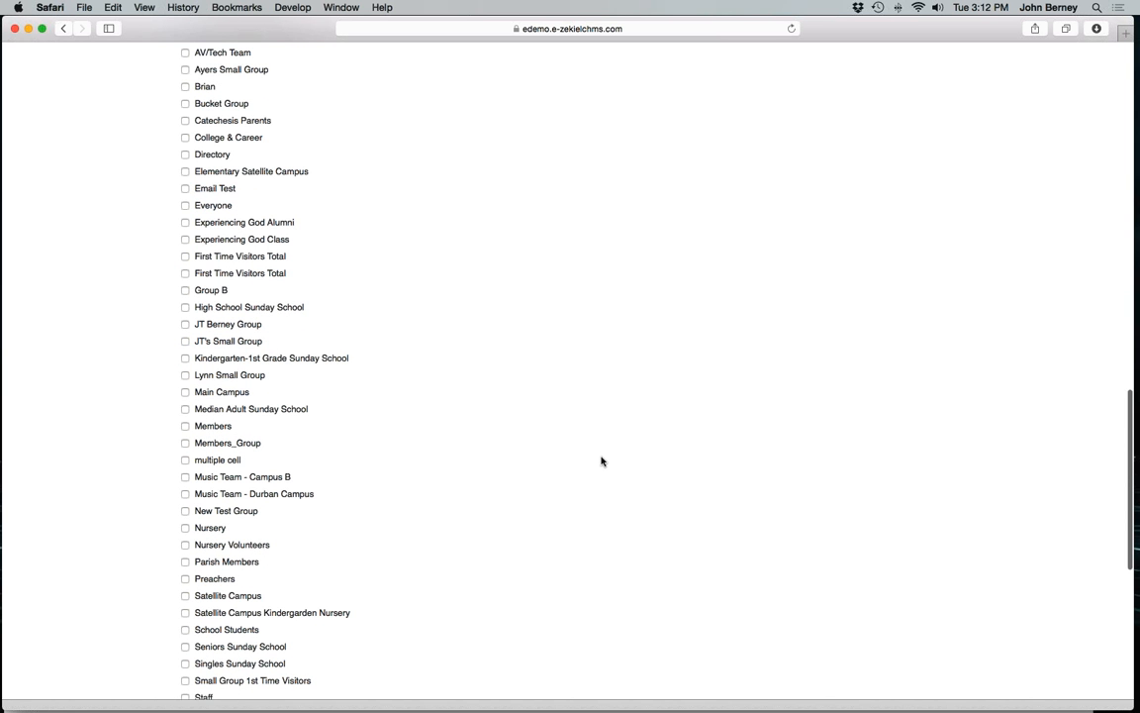
scroll(601, 461, "down", 2)
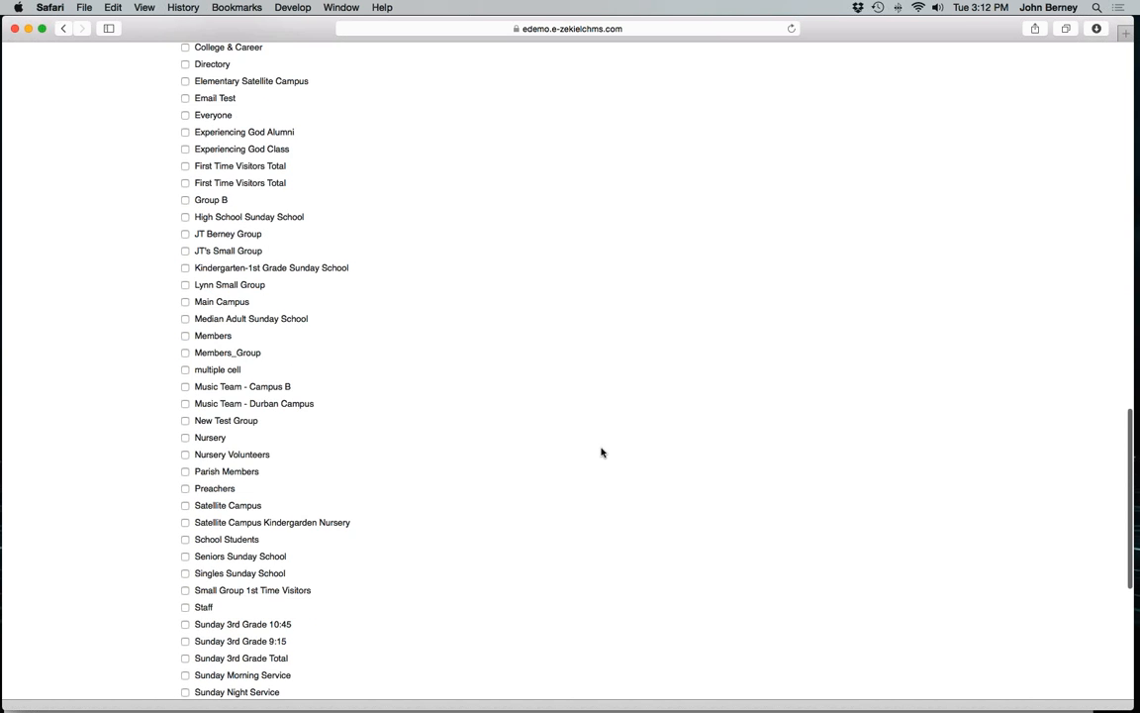
scroll(601, 452, "down", 8)
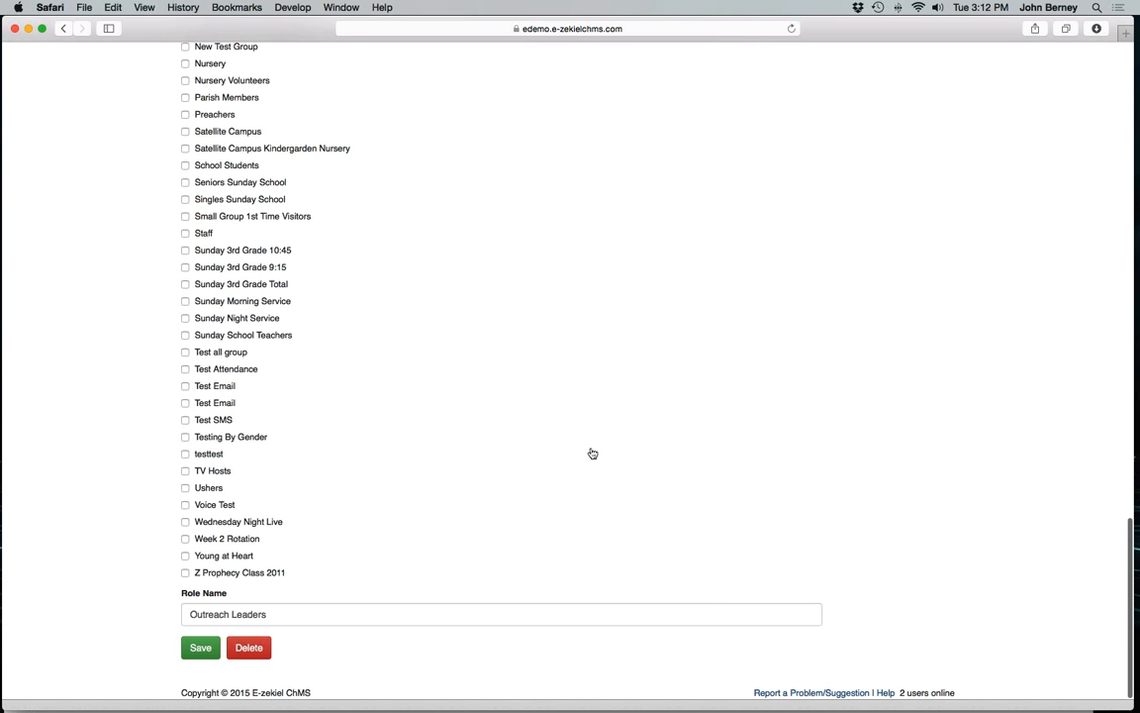
left_click(201, 648)
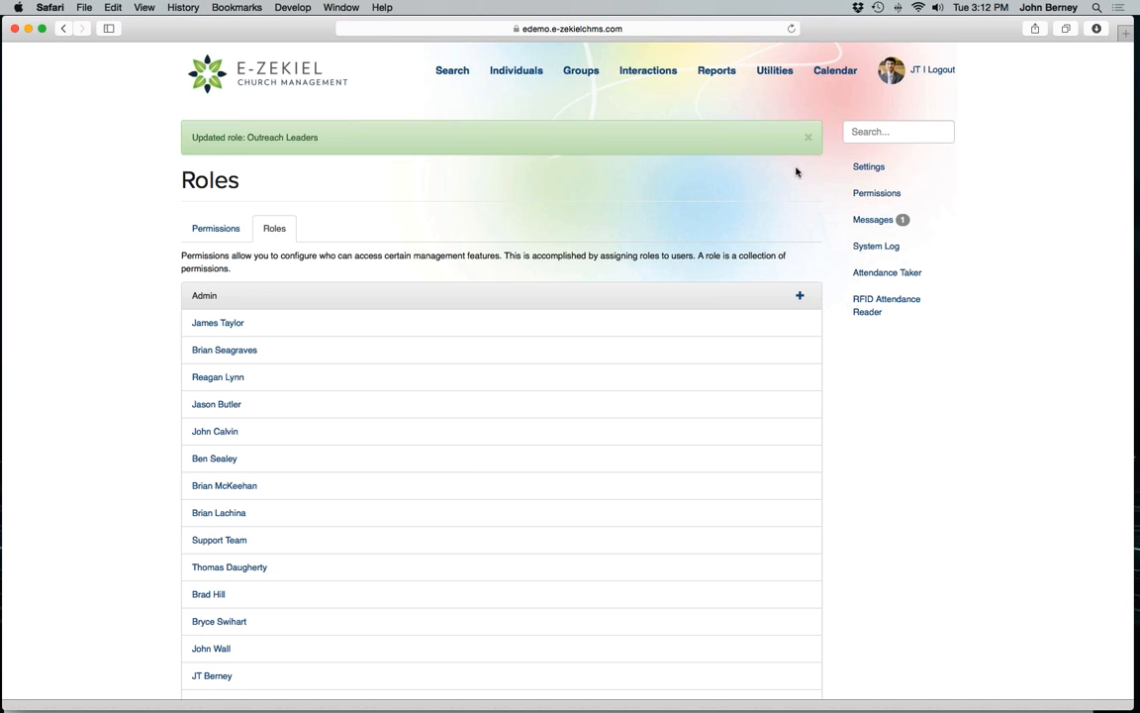
Search for the member by name and open the account settings of the matching profile.
left_click(865, 134)
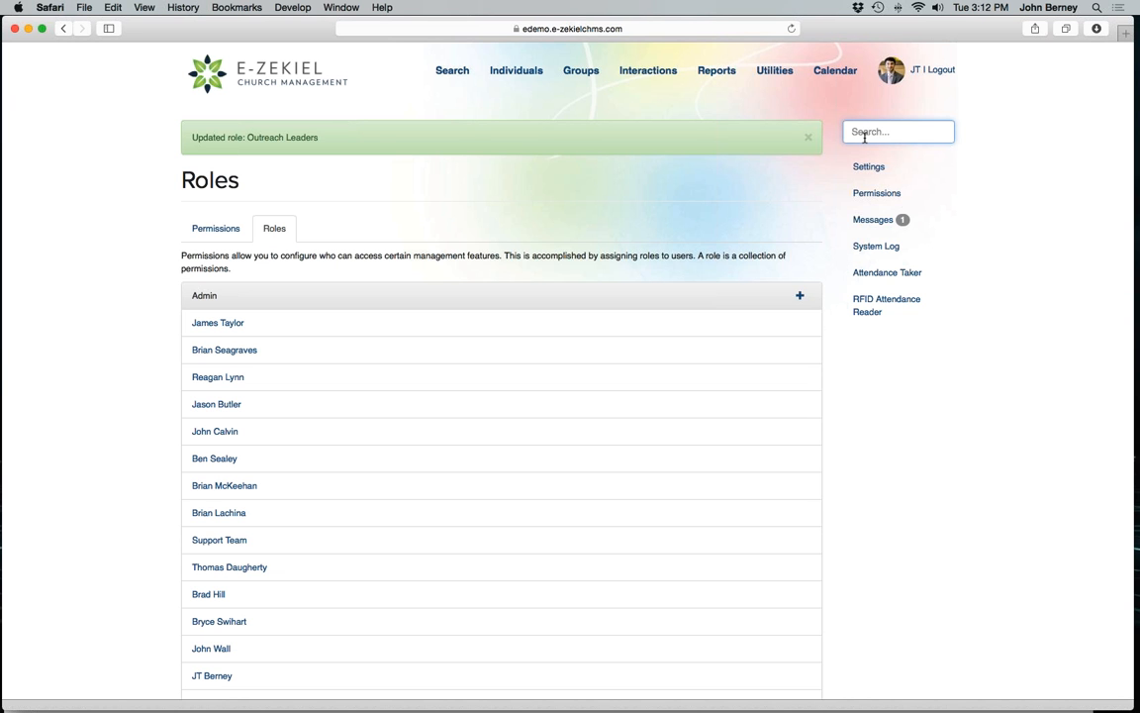
type("jt ber")
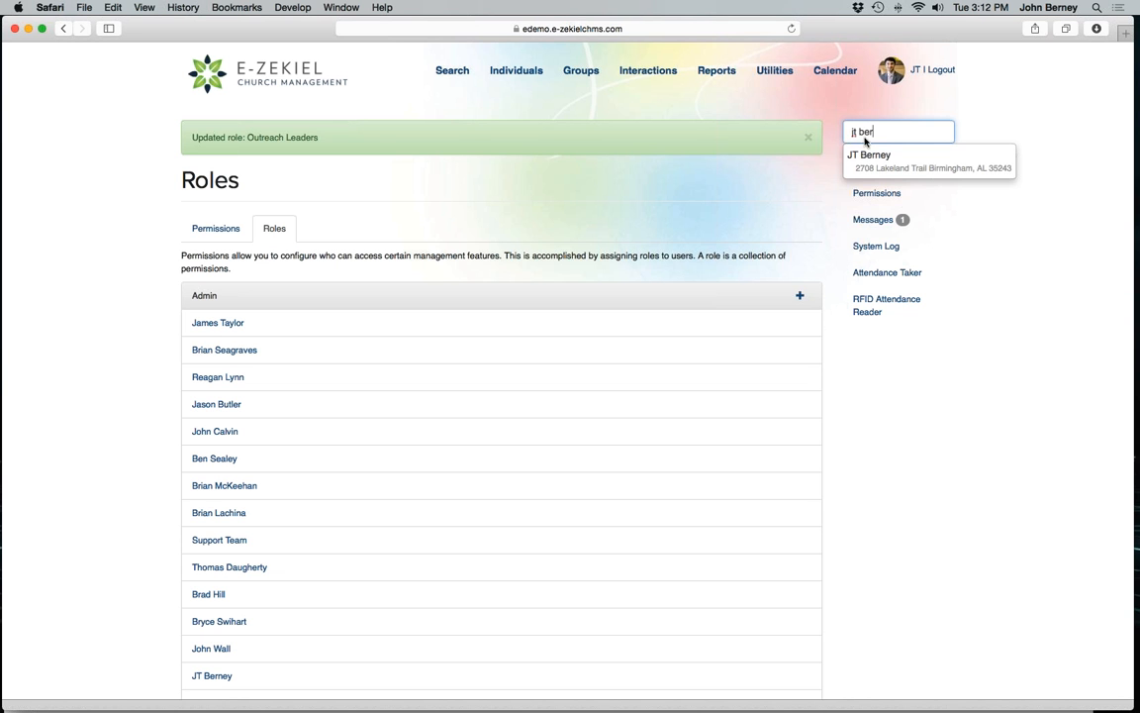
left_click(919, 176)
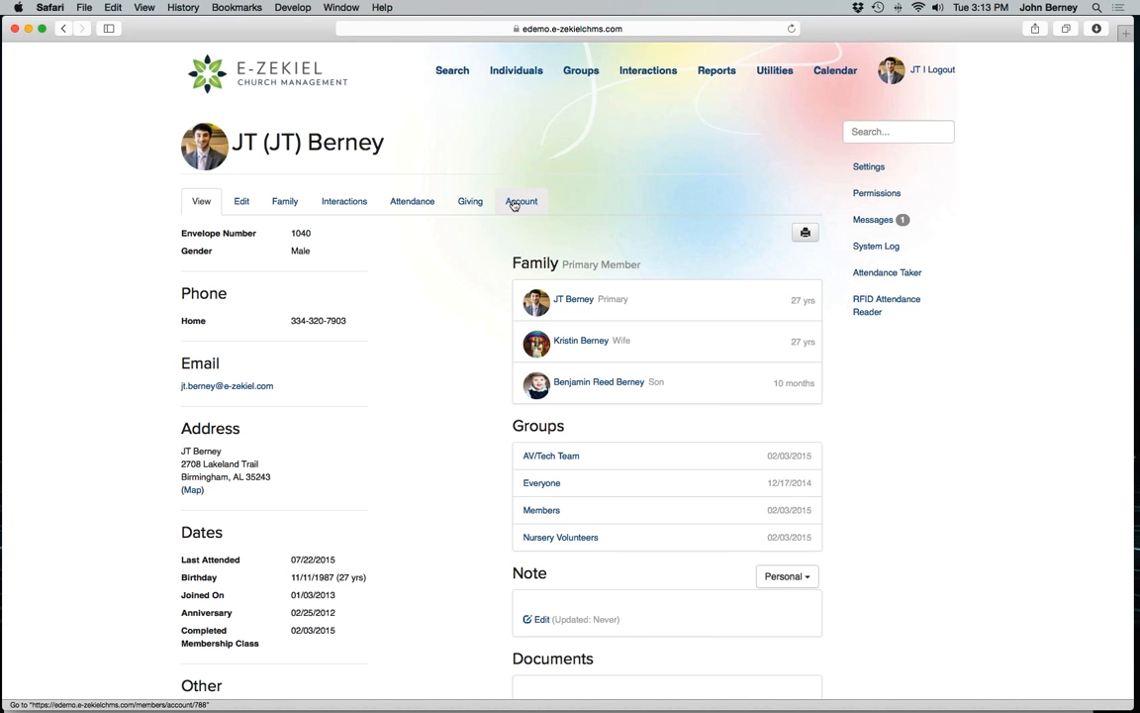
left_click(513, 203)
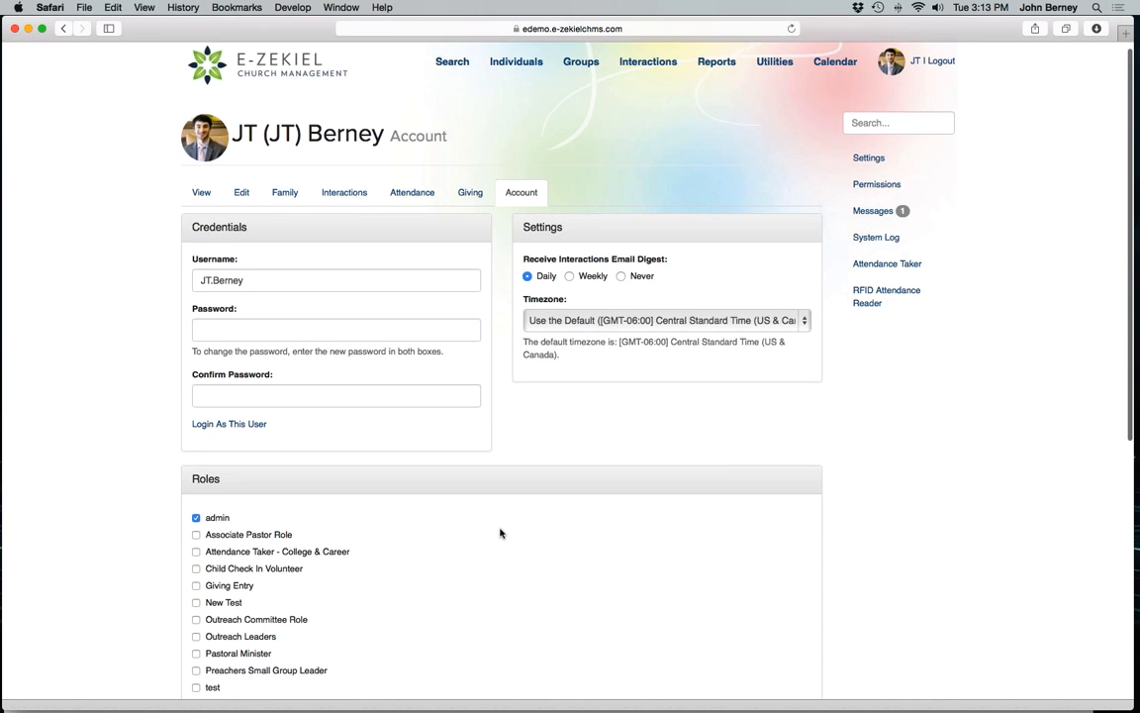
Assign the New Test and Outreach Leaders roles to the member's account and save it.
scroll(500, 534, "down", 2)
scroll(500, 534, "down", 4)
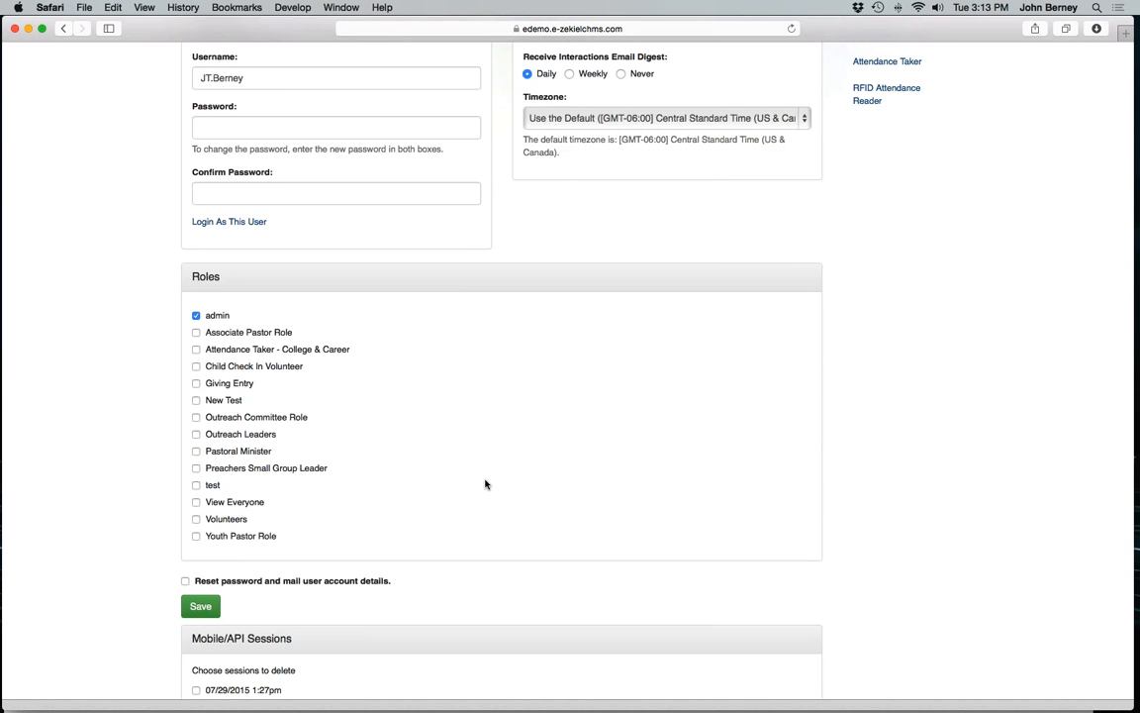
left_click(197, 401)
left_click(196, 436)
scroll(184, 495, "down", 3)
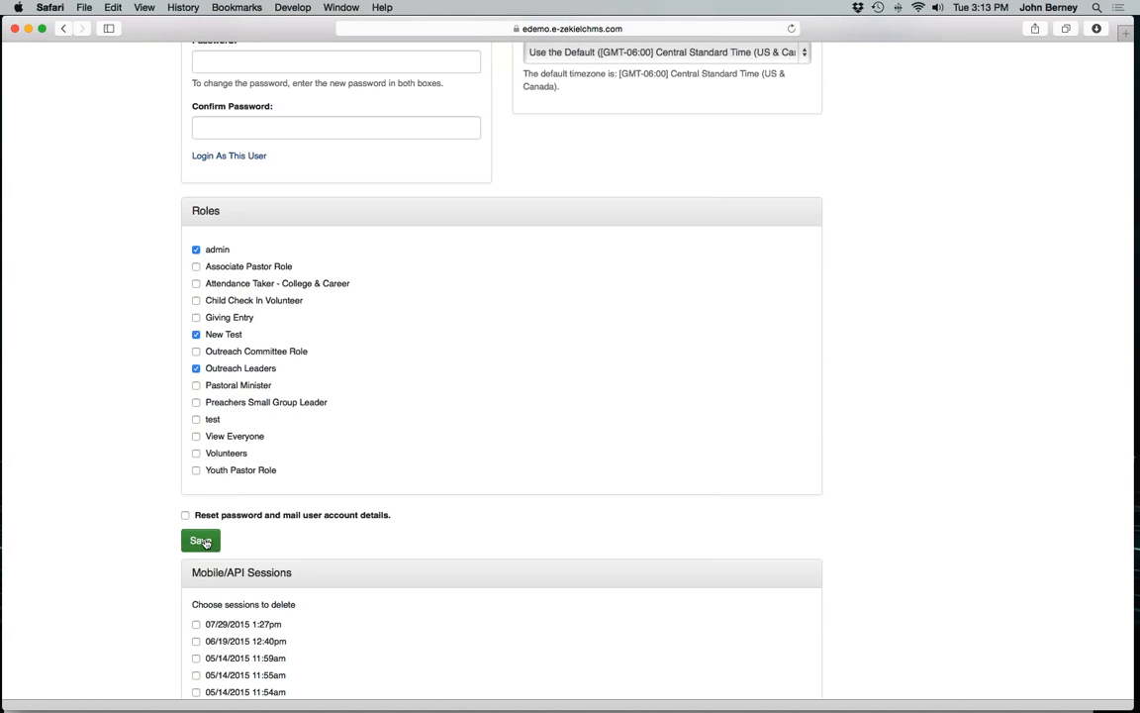
left_click(203, 542)
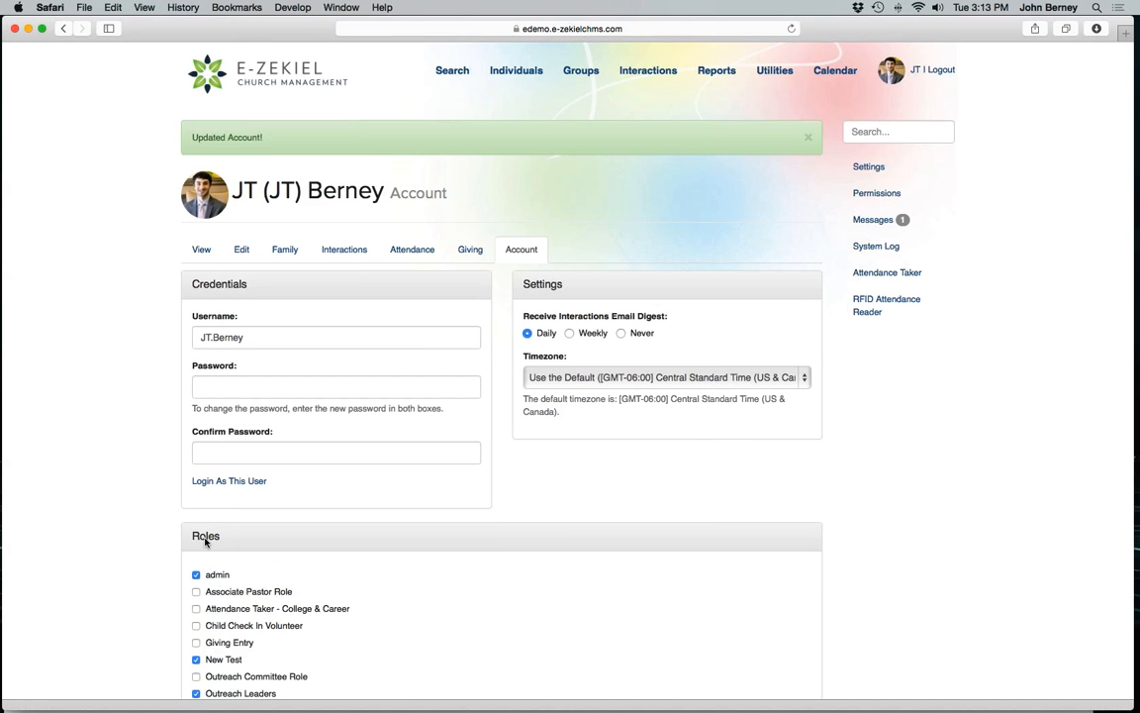
Remove the New Test role from the member's account and save the change.
scroll(205, 540, "down", 2)
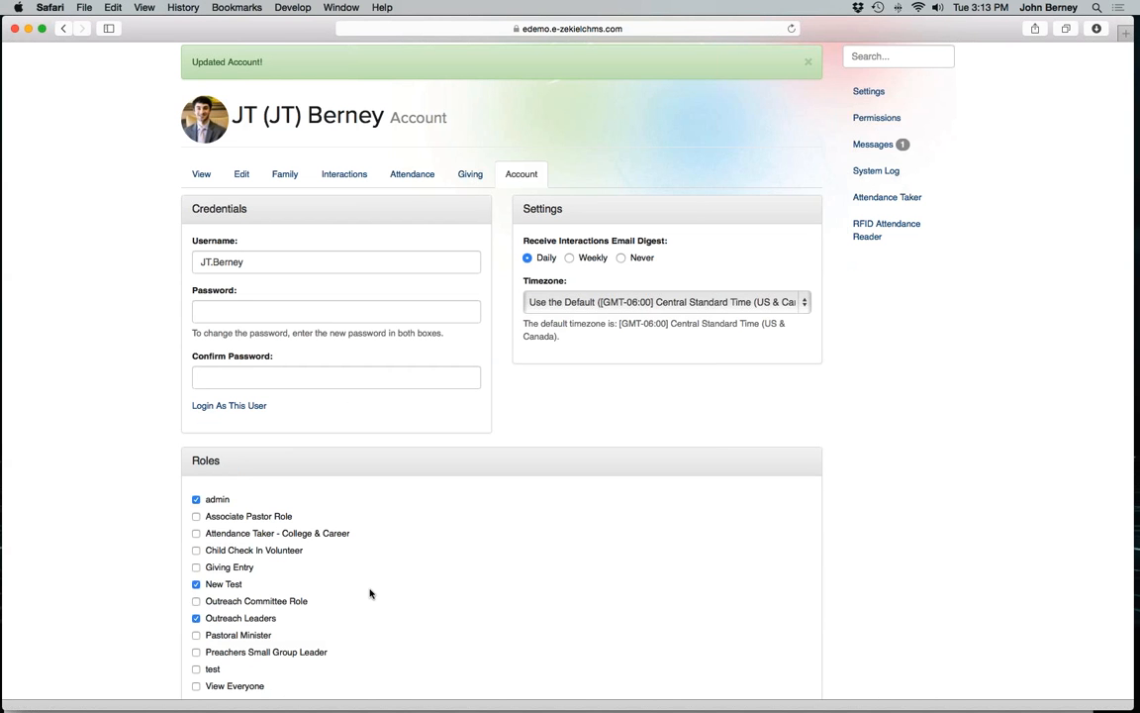
scroll(370, 594, "down", 4)
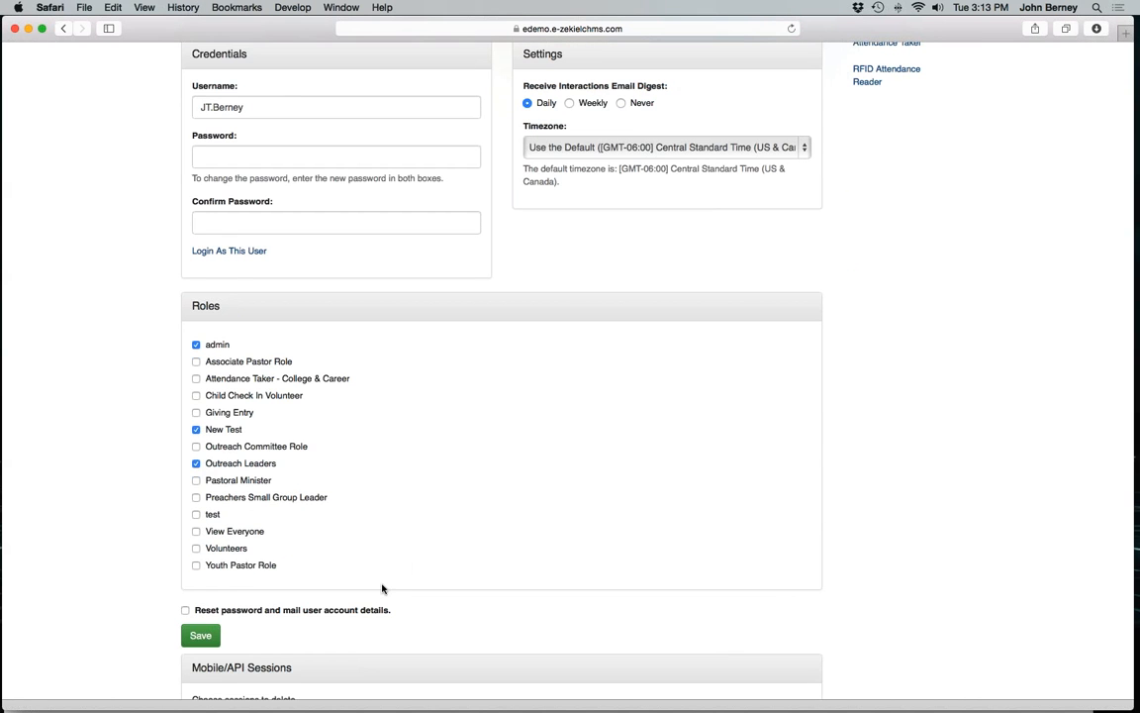
left_click(196, 430)
key("Return")
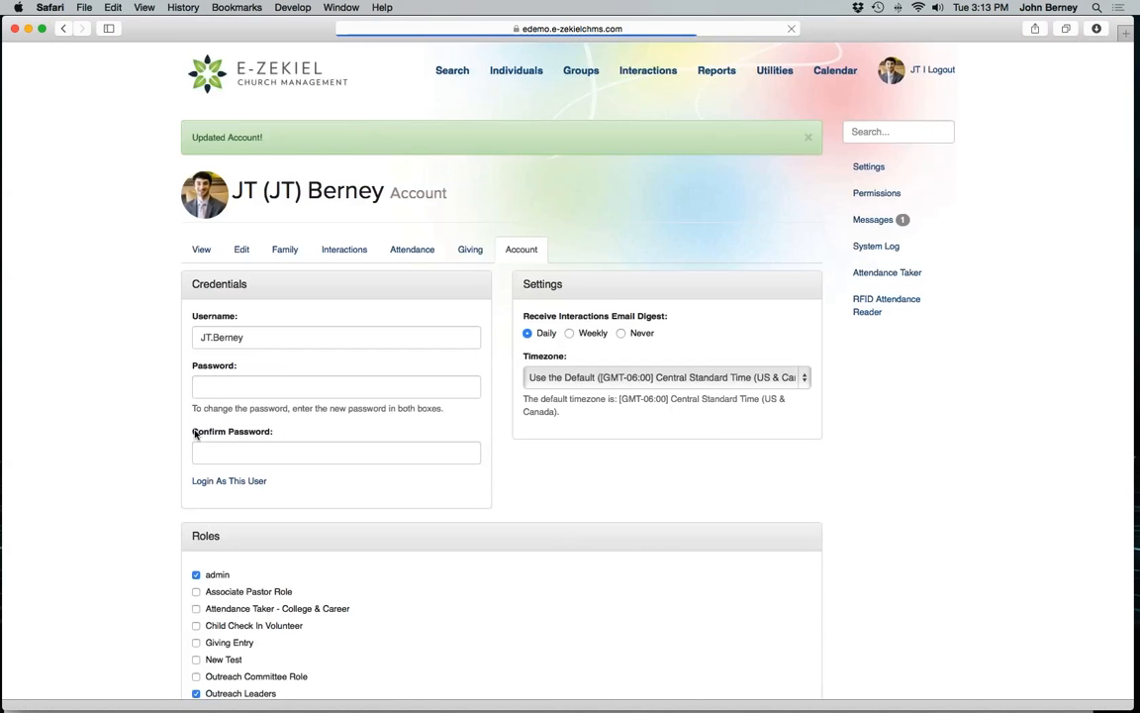